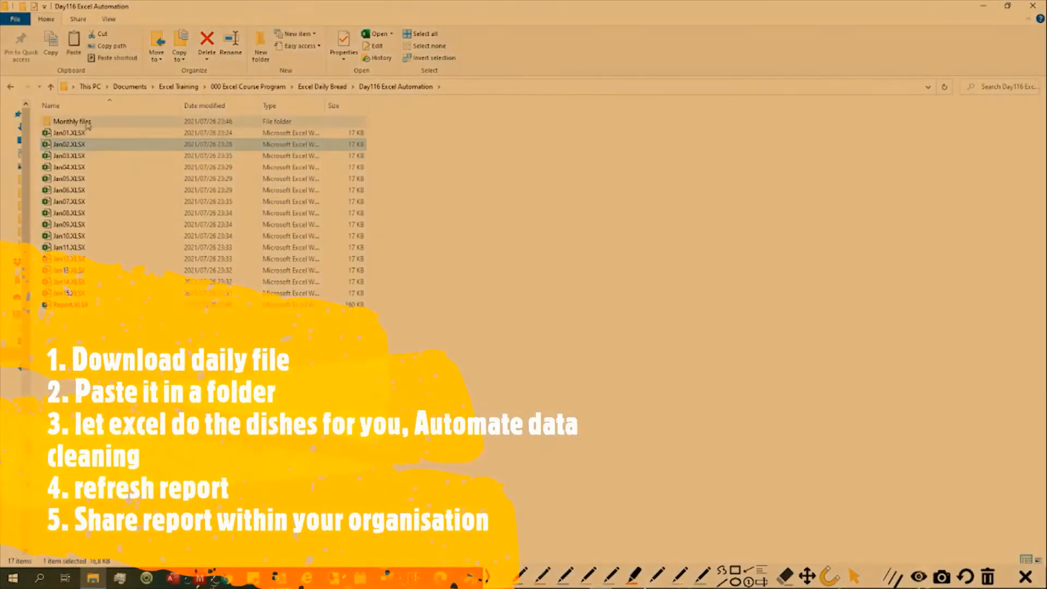
Paste the copied Jan02.XLSX into the Monthly files folder
double_click(87, 123)
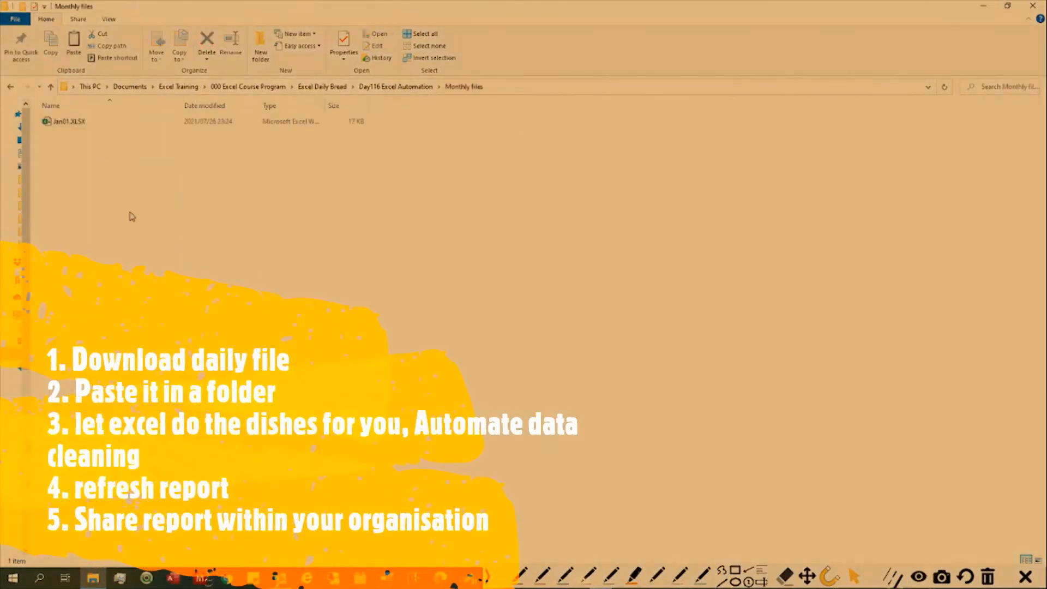
key("ctrl+v")
left_click(985, 12)
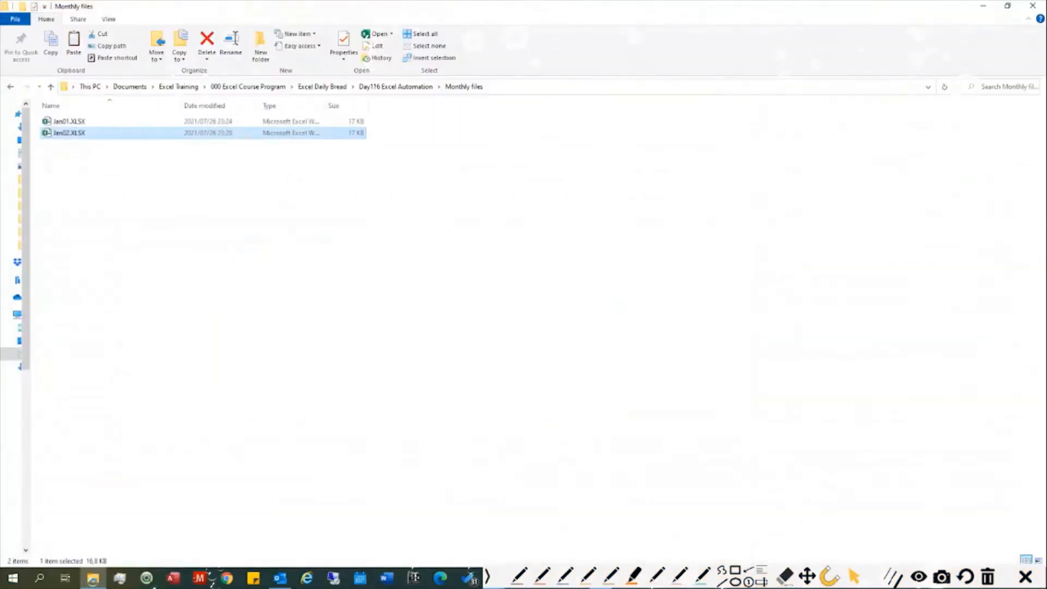
Copy Jan03.XLSX through Jan15.XLSX from the Day116 Excel Automation folder into the Monthly files folder
left_click(419, 86)
left_click(81, 156)
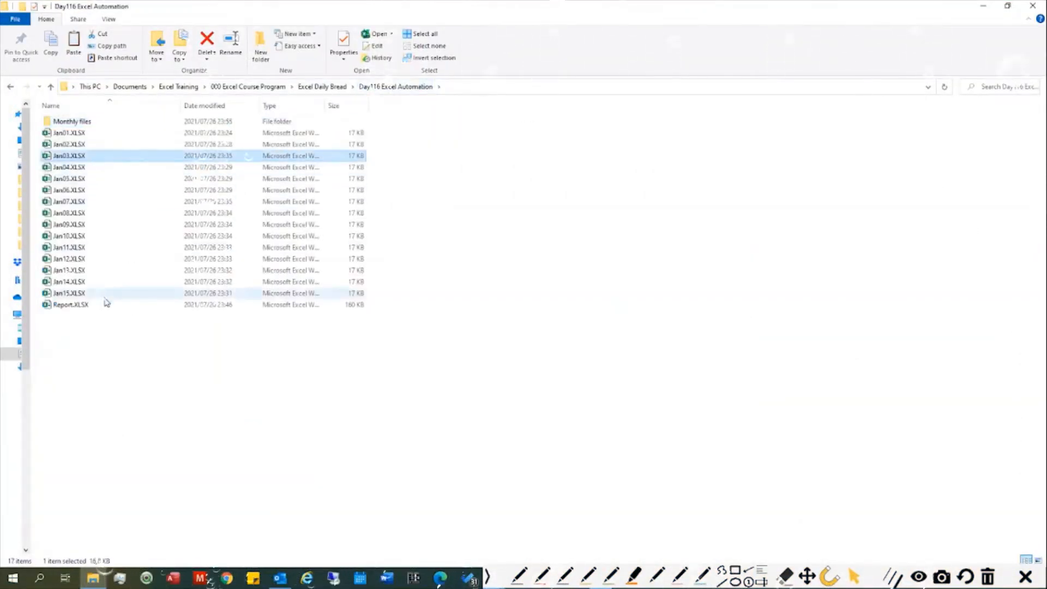
left_click(104, 292, "shift")
double_click(92, 122)
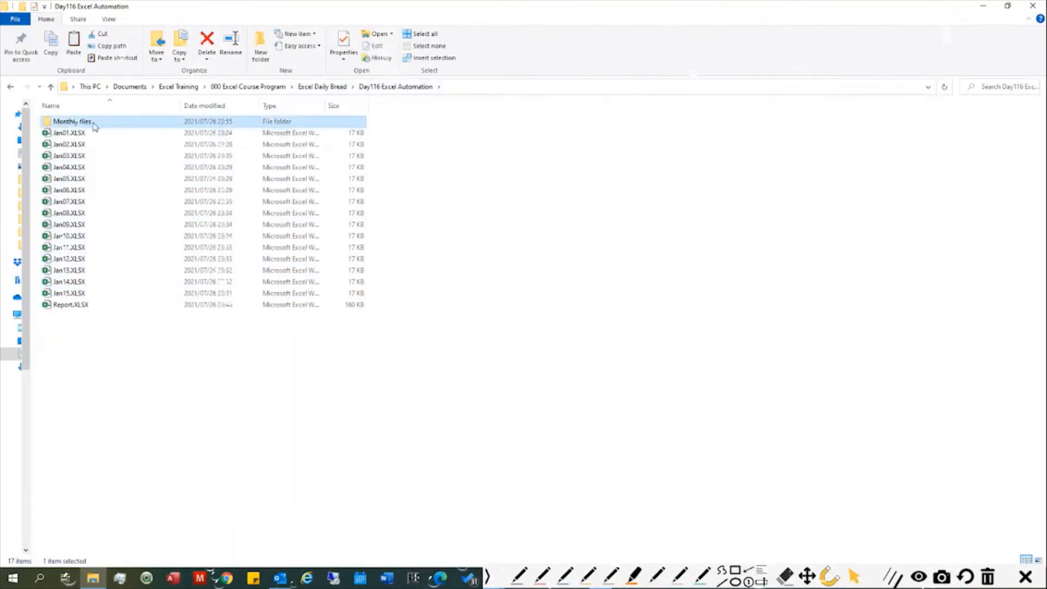
key("ctrl+v")
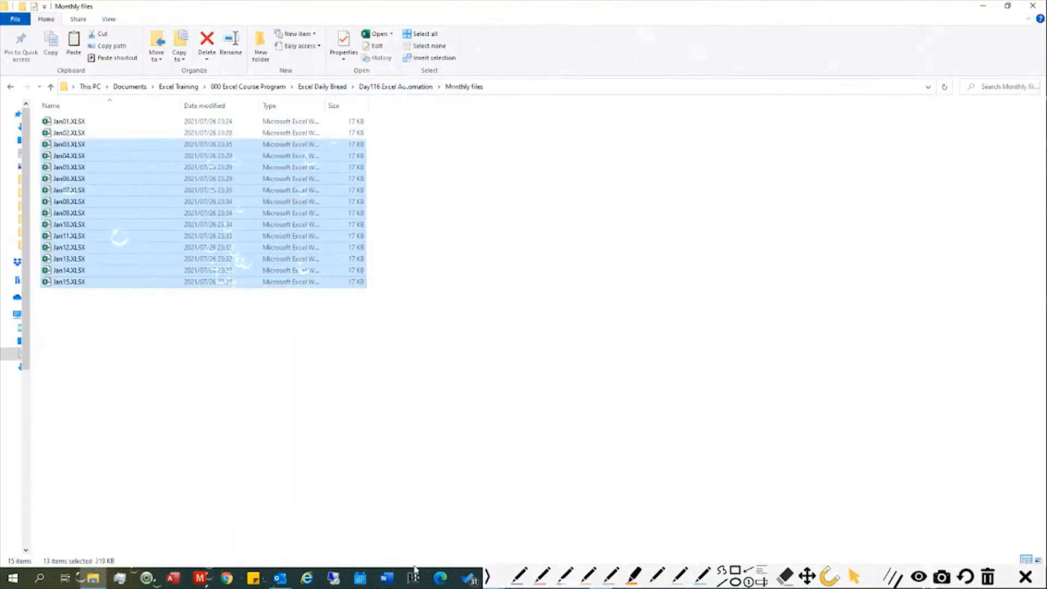
Switch to Report.XLSX in Excel, refresh its sales pivot table, and filter the Date timeline to Jan 1–5 2021 before widening the range
key("alt+Tab")
left_click(161, 501)
right_click(161, 501)
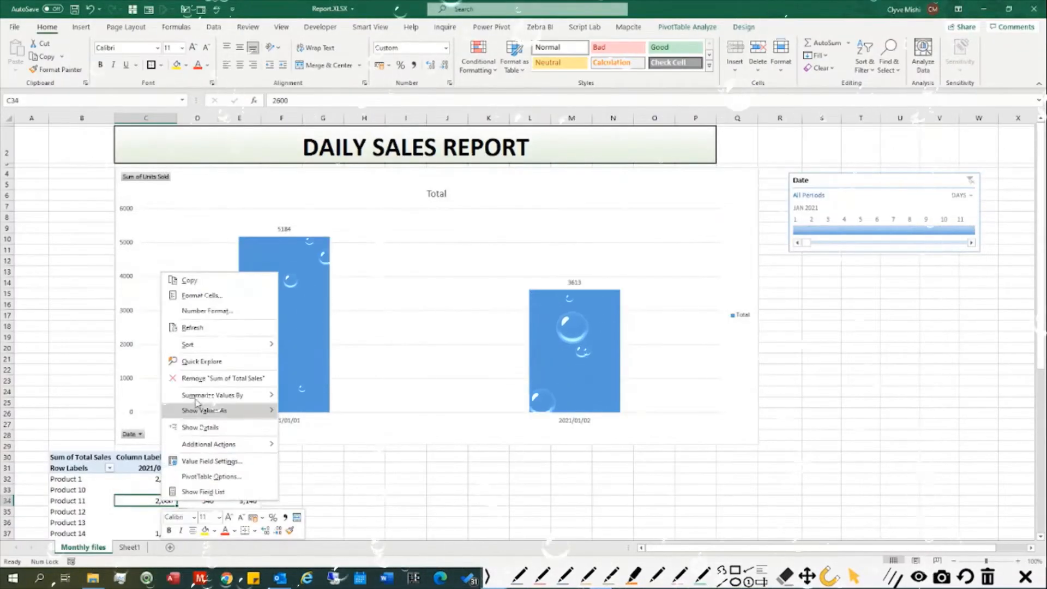
left_click(185, 318)
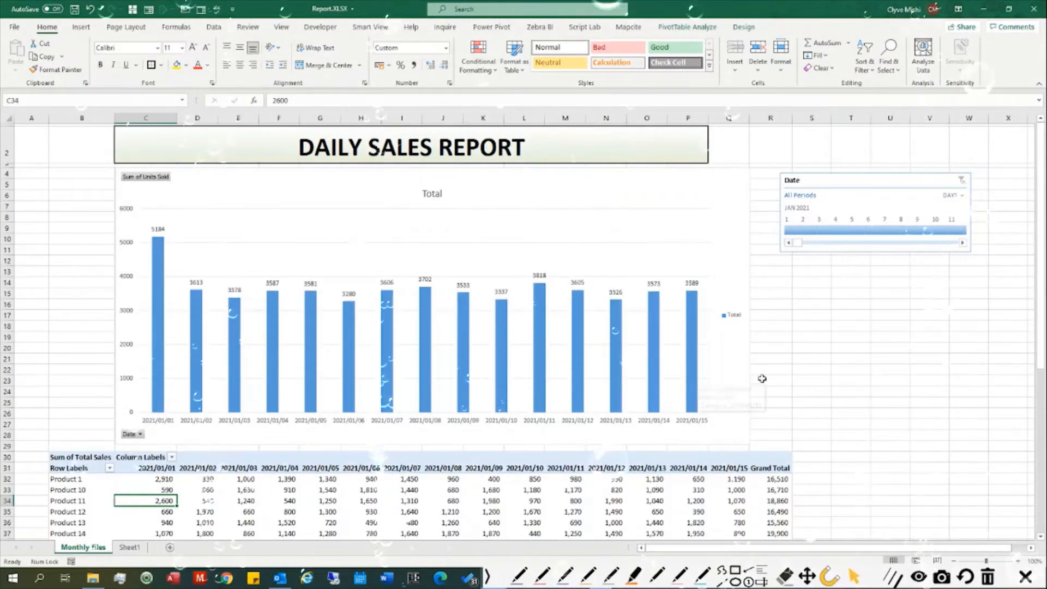
left_click_drag(788, 230, 867, 230)
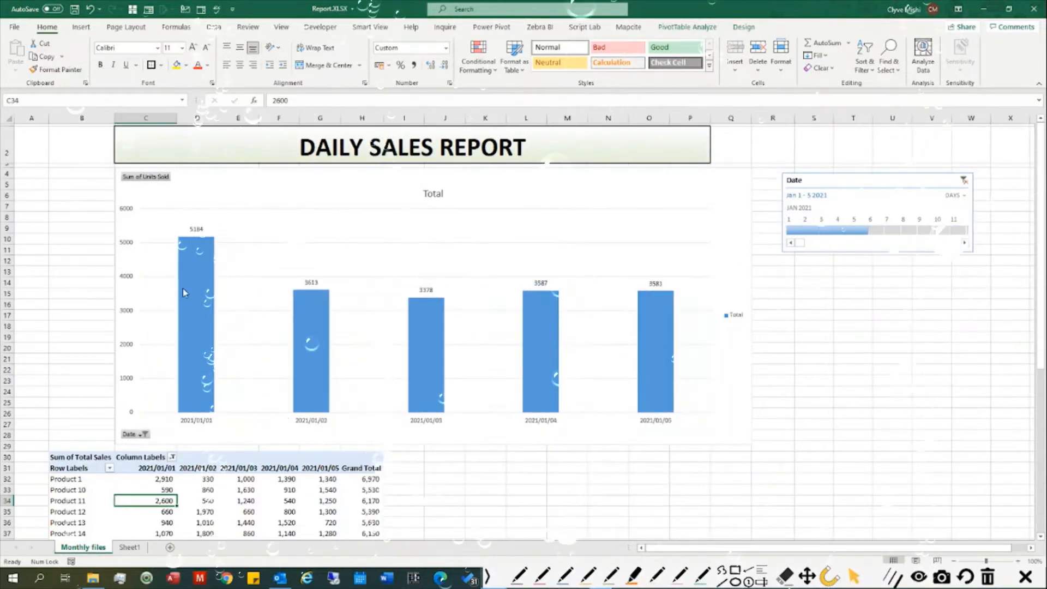
left_click_drag(794, 233, 959, 232)
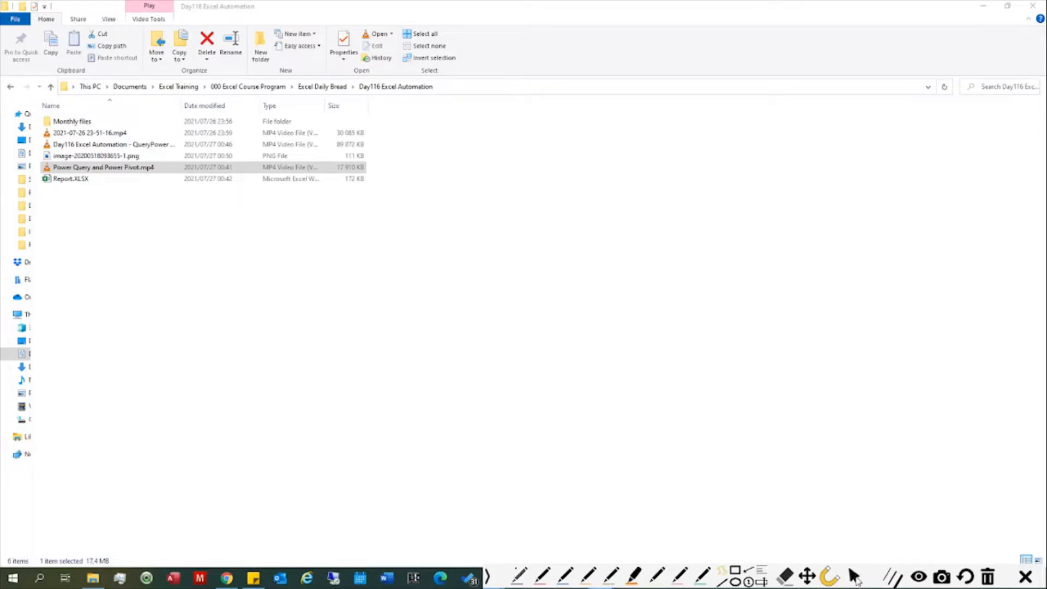
Draw check marks beside the Monthly files folder and Report.XLSX, view the sales report, and clear the marks
left_click(856, 576)
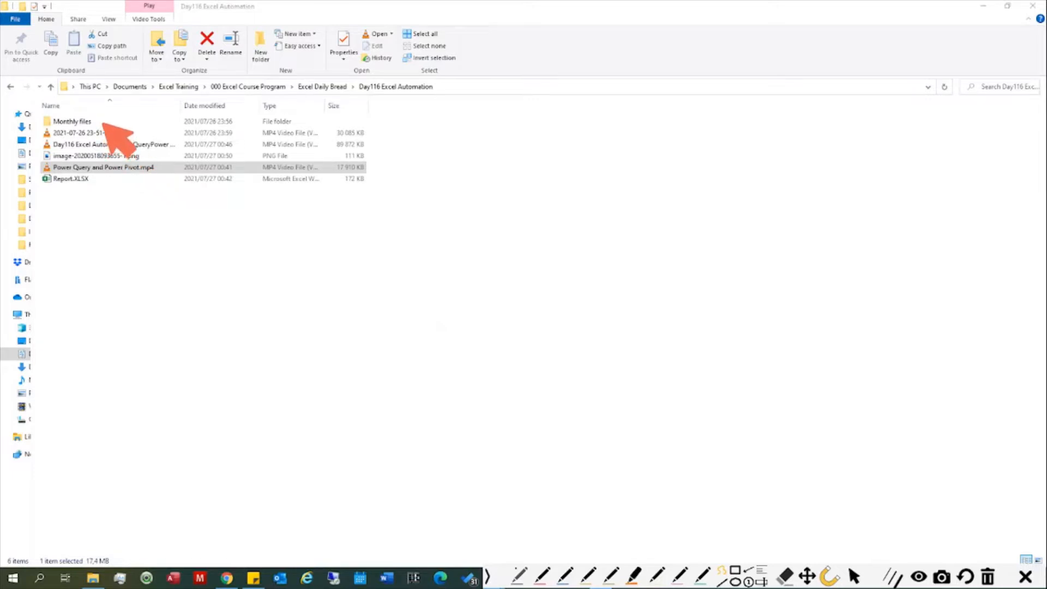
left_click_drag(112, 121, 141, 115)
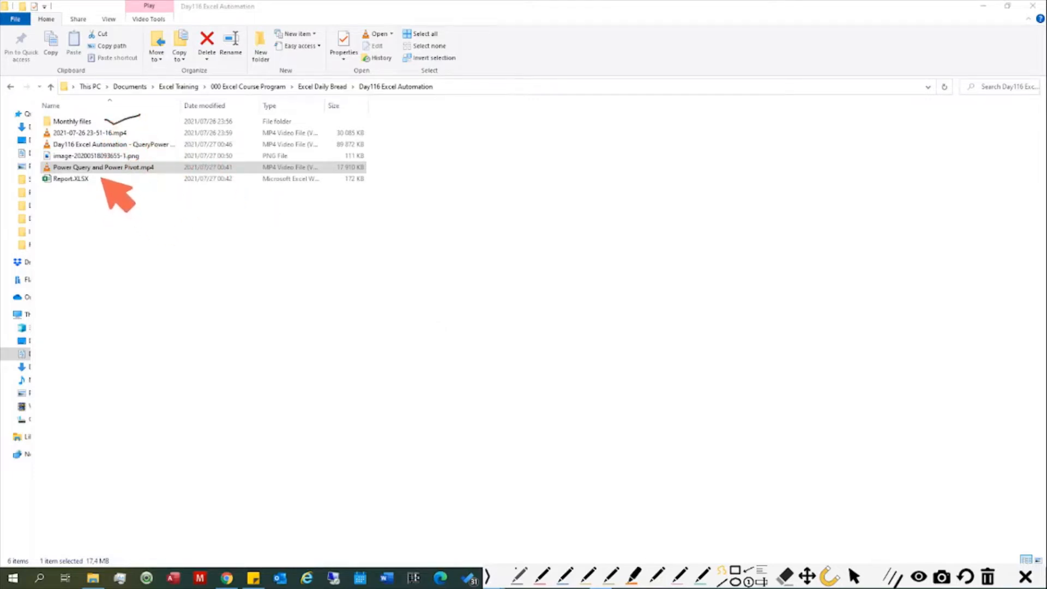
left_click_drag(102, 180, 131, 174)
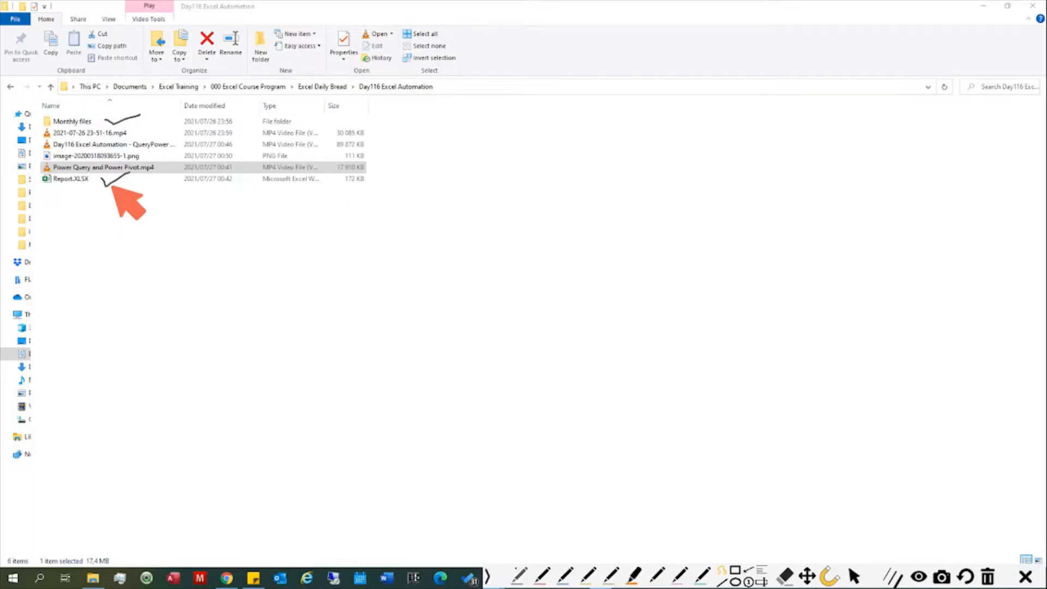
left_click(857, 578)
key("alt+Tab")
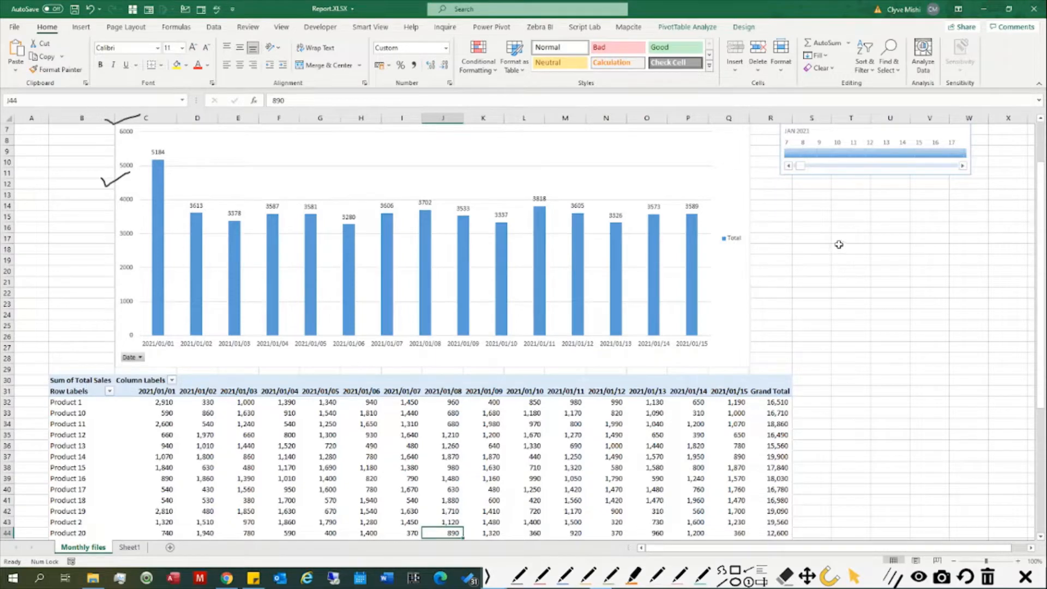
left_click(987, 579)
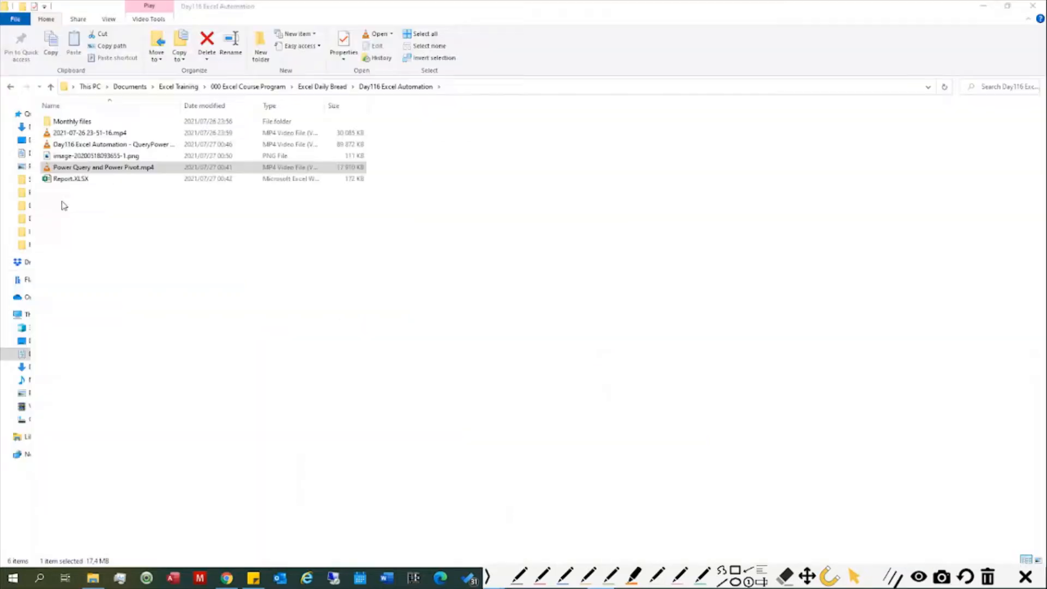
Create a new Excel worksheet named "Example file" in the Day116 Excel Automation folder and open it
right_click(62, 202)
mouse_move(105, 349)
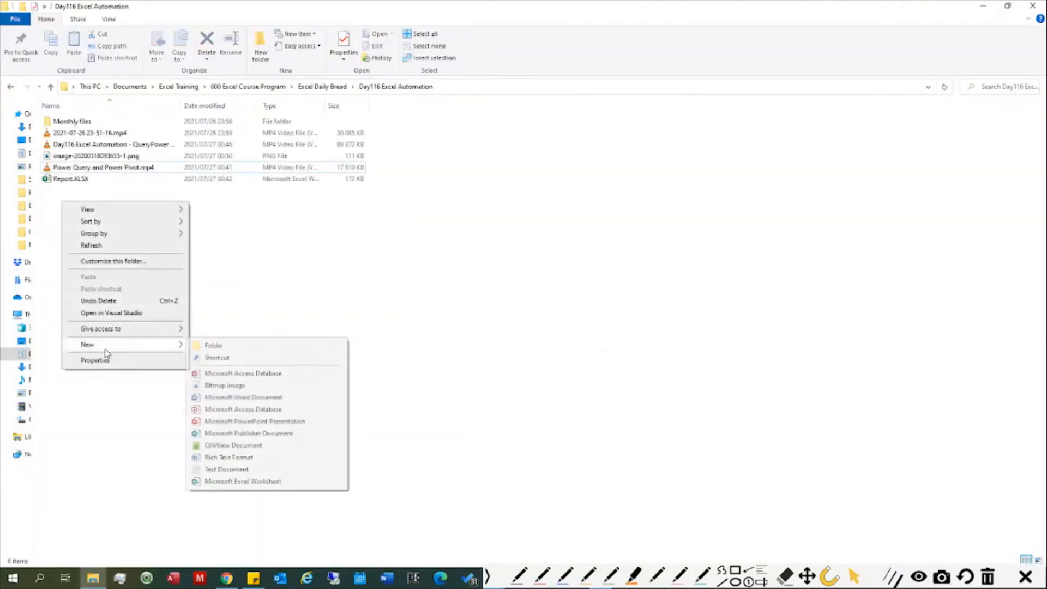
left_click(263, 481)
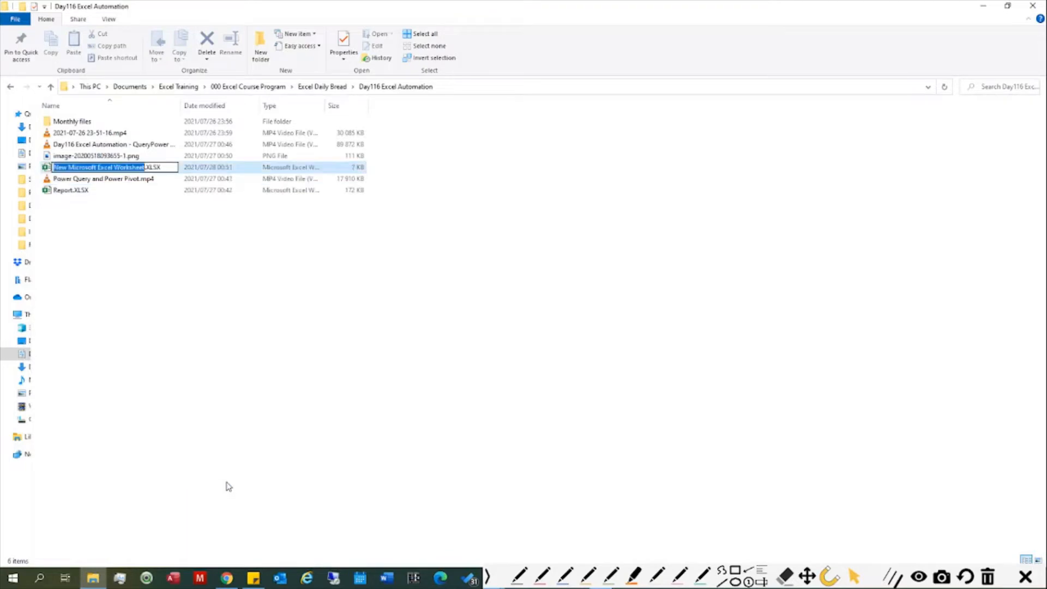
type("Ex")
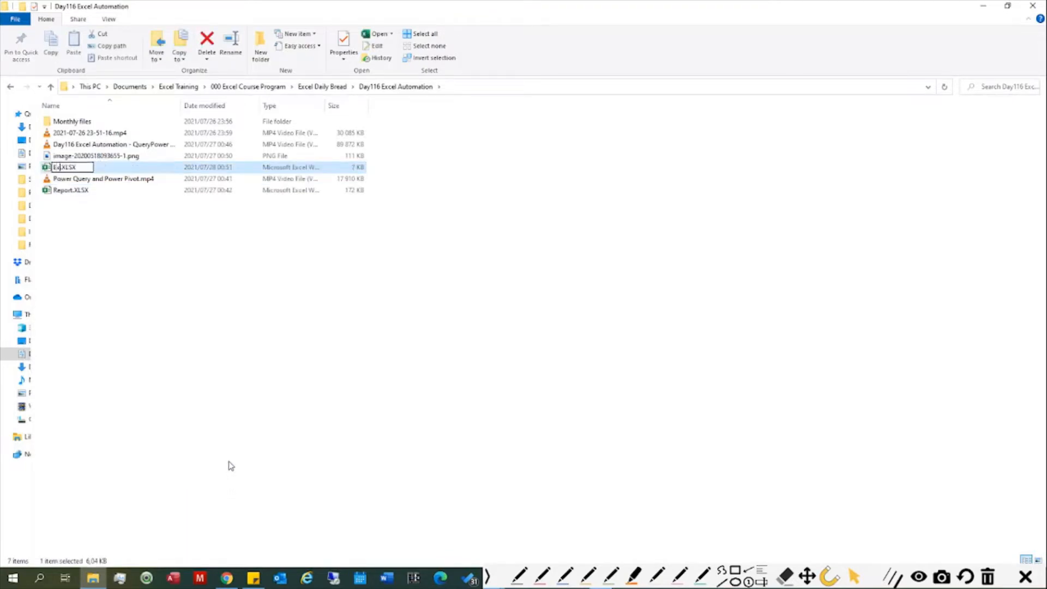
type("ample file")
key("Return")
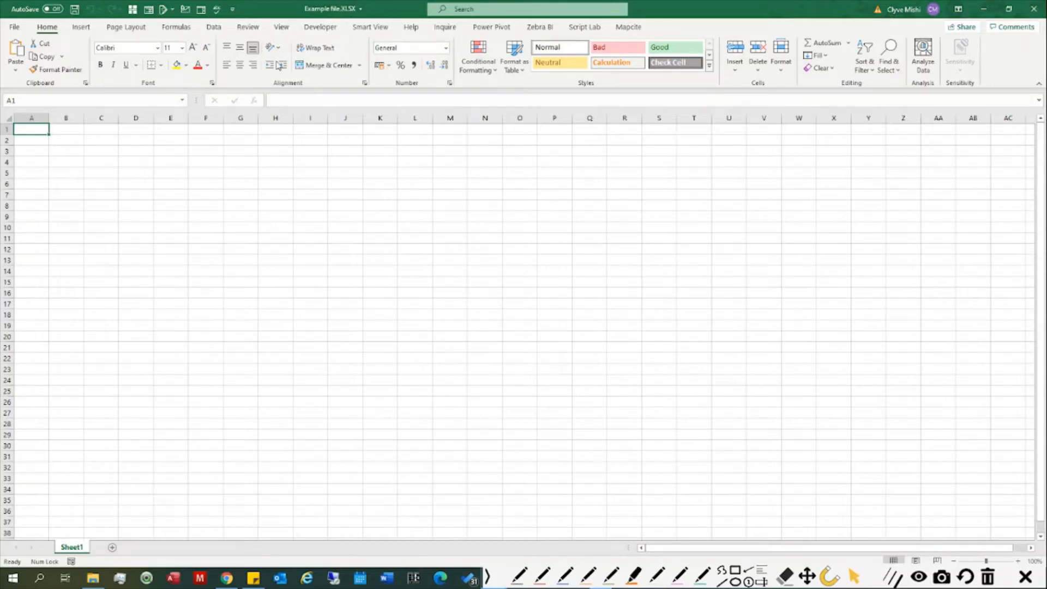
Start a data import from a folder into the blank workbook, using Monthly files as the source folder
left_click(215, 28)
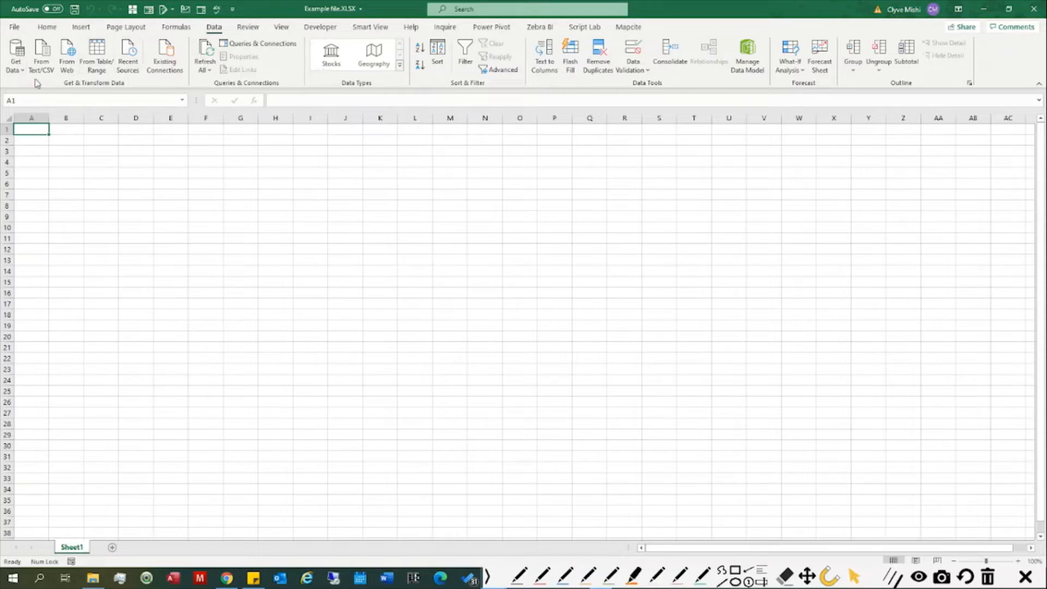
left_click(16, 67)
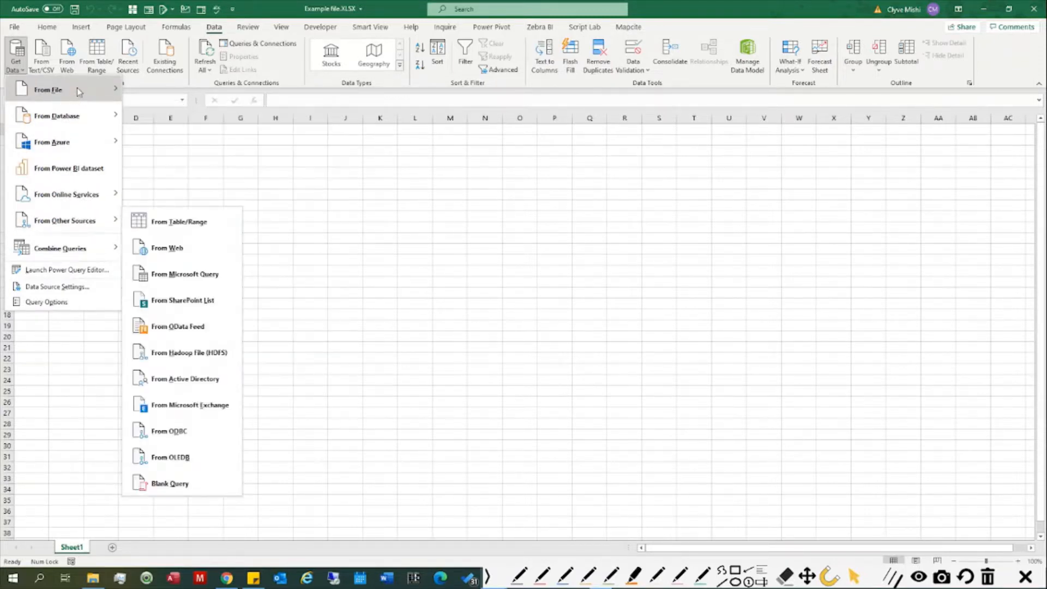
mouse_move(79, 92)
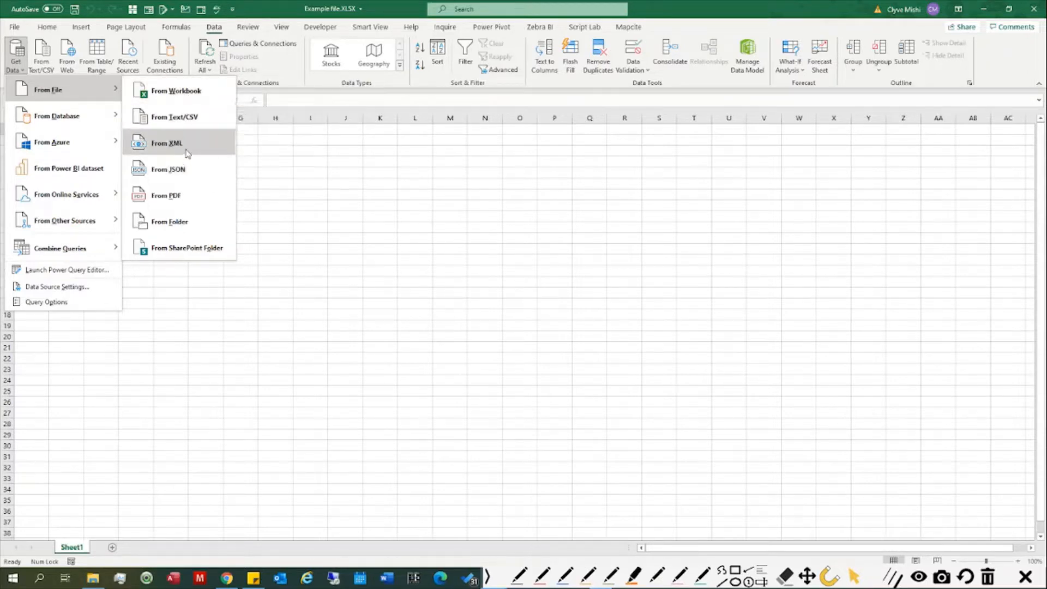
left_click(186, 228)
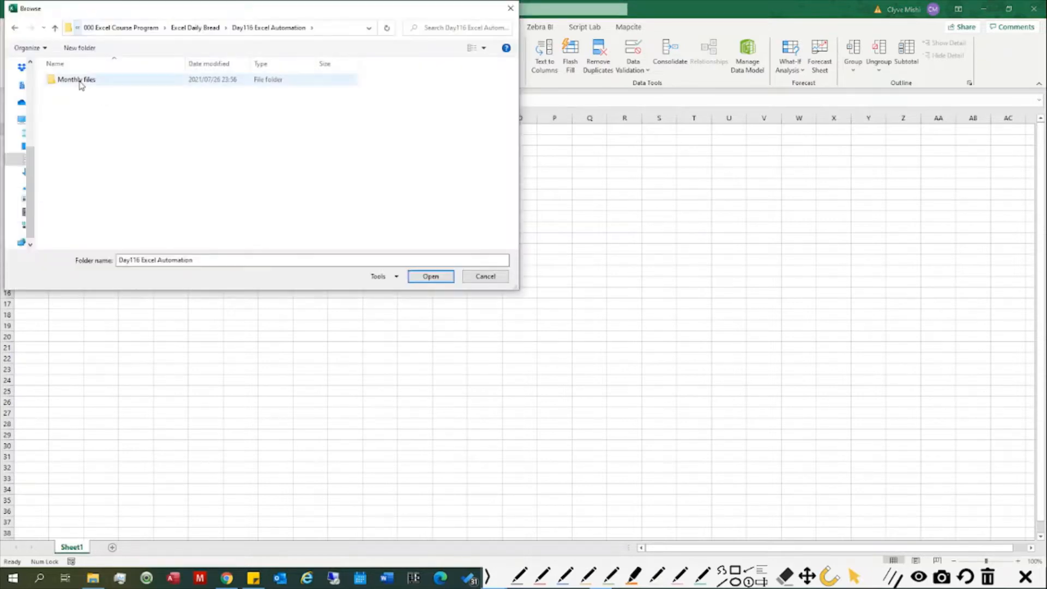
left_click(81, 81)
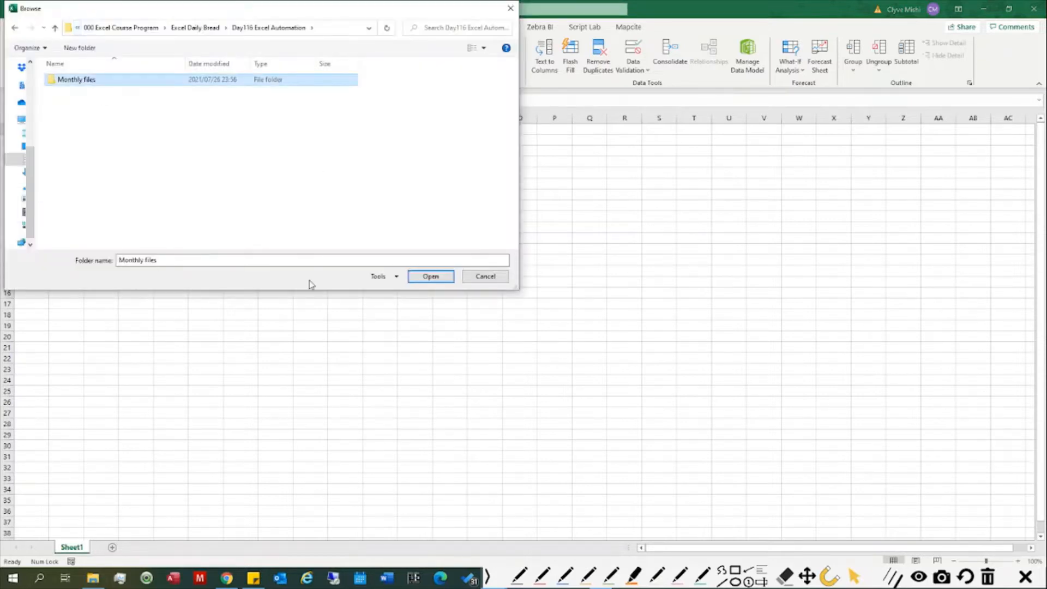
double_click(94, 82)
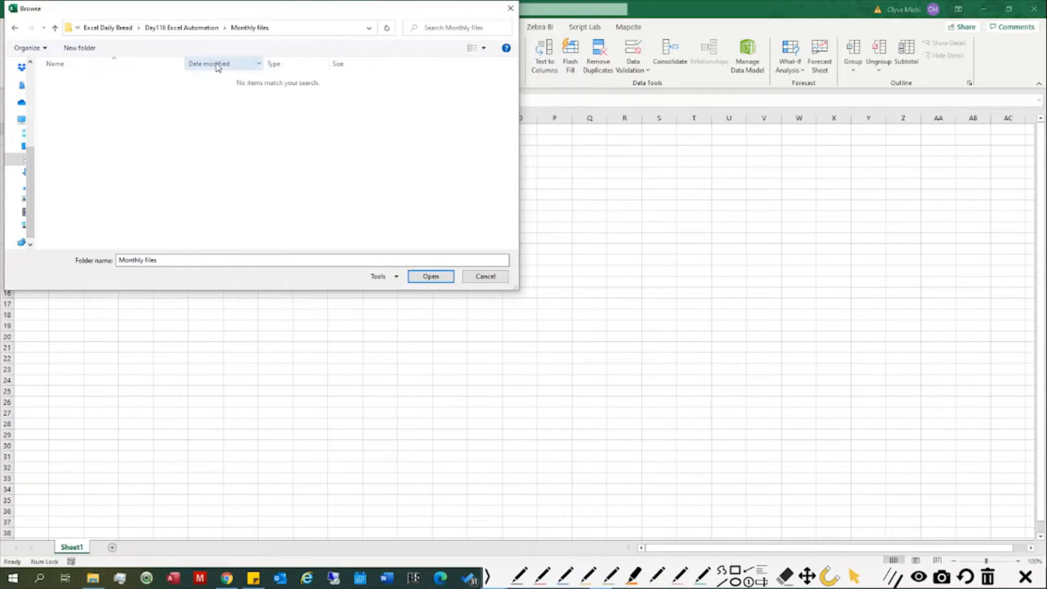
left_click(207, 28)
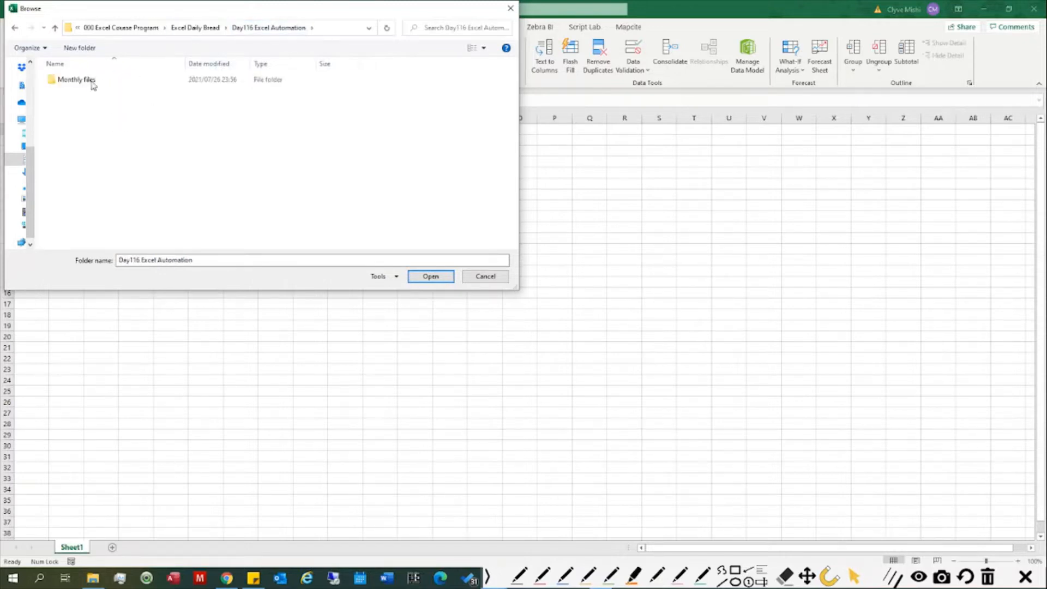
left_click(93, 83)
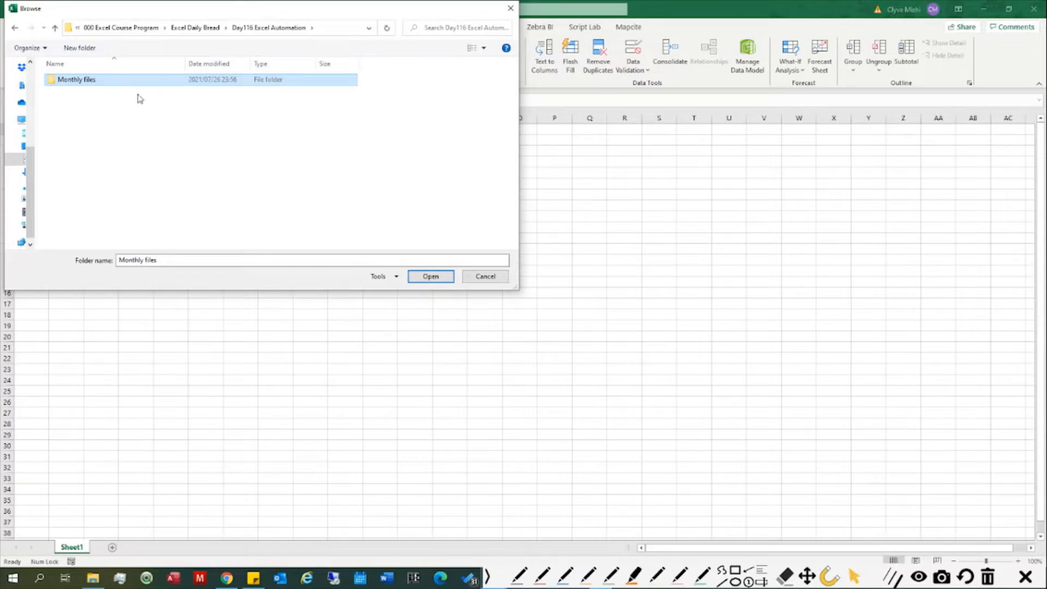
left_click(433, 279)
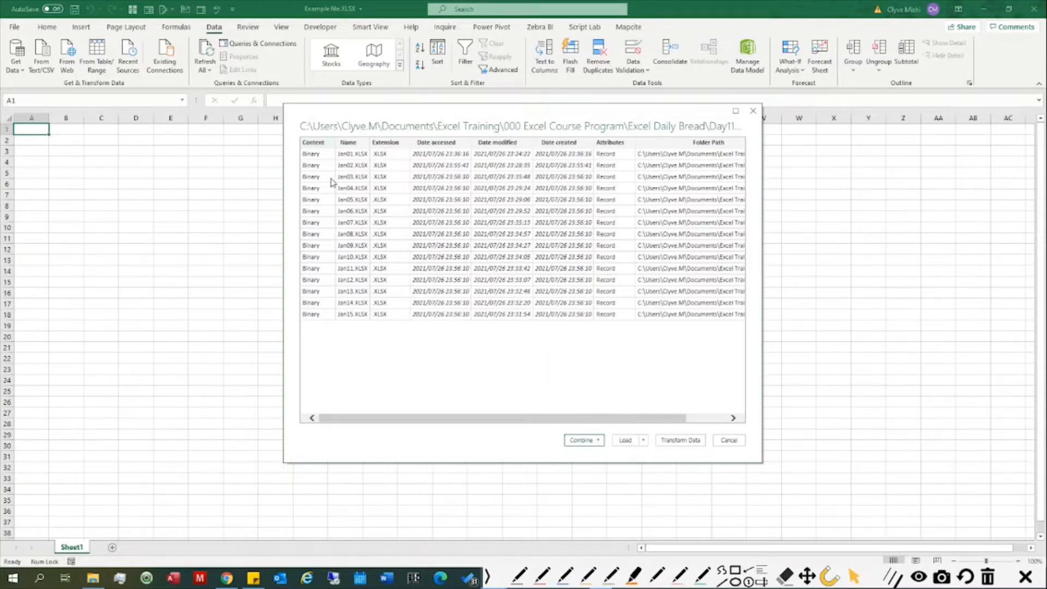
Switch to File Explorer and move Jan05.XLSX through Jan15.XLSX from Monthly files to the Day116 Excel Automation folder, checking which files remain
left_click(92, 579)
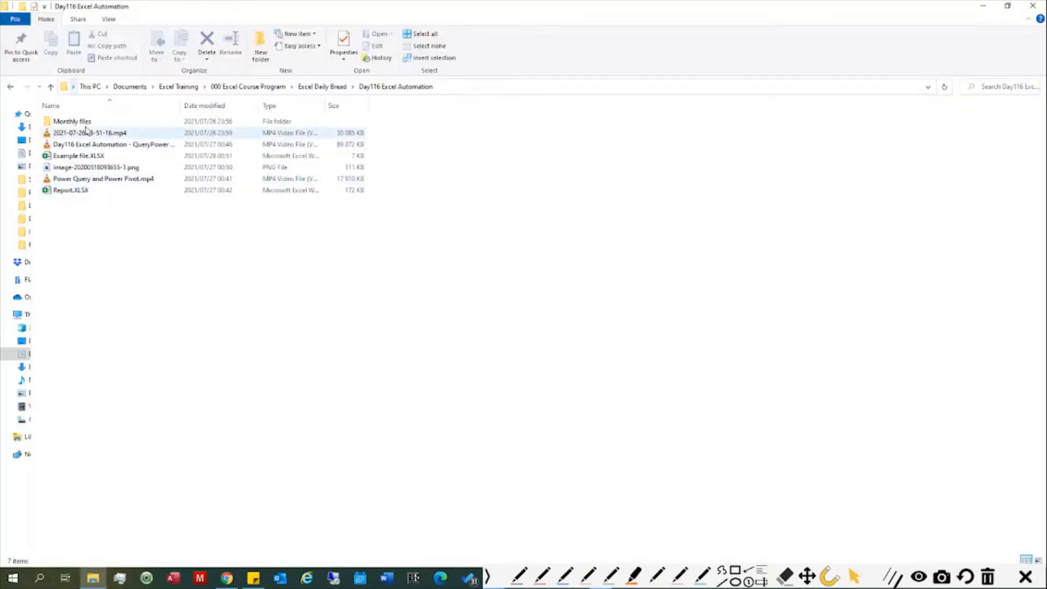
left_click(87, 123)
double_click(87, 122)
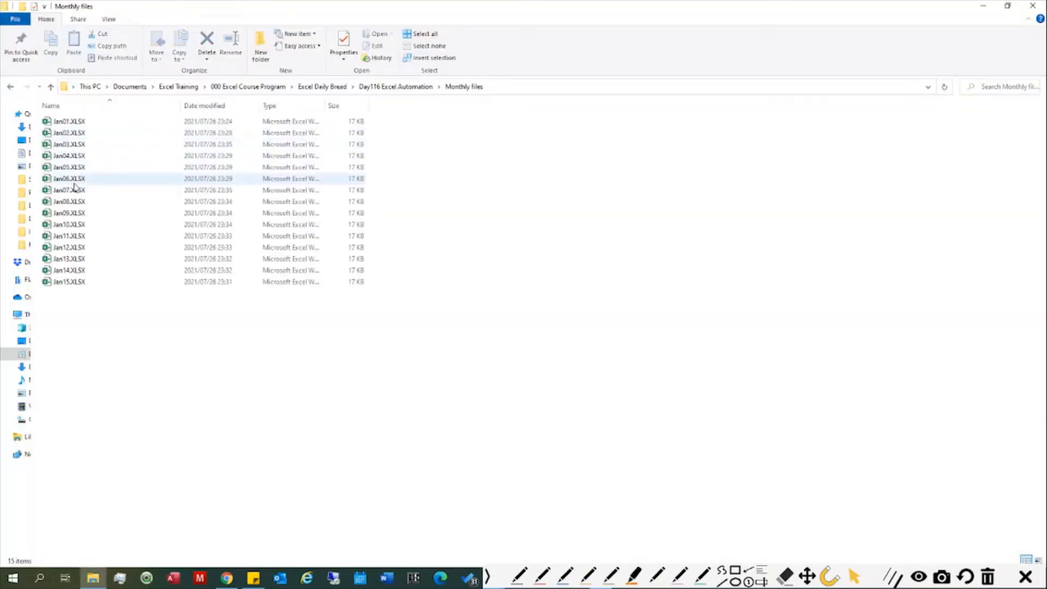
left_click(75, 168)
left_click(82, 282, "shift")
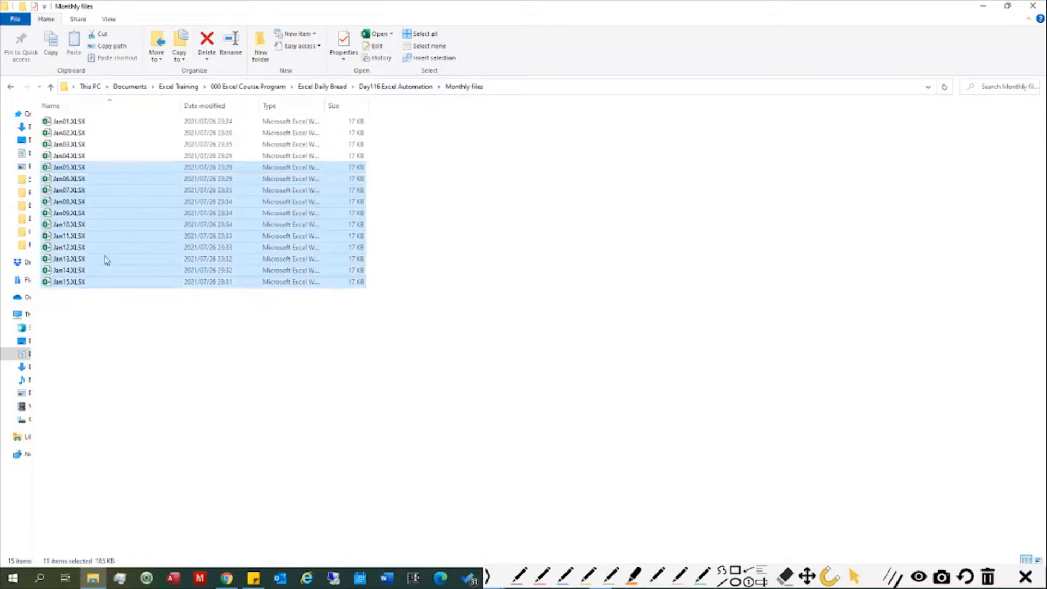
left_click(394, 87)
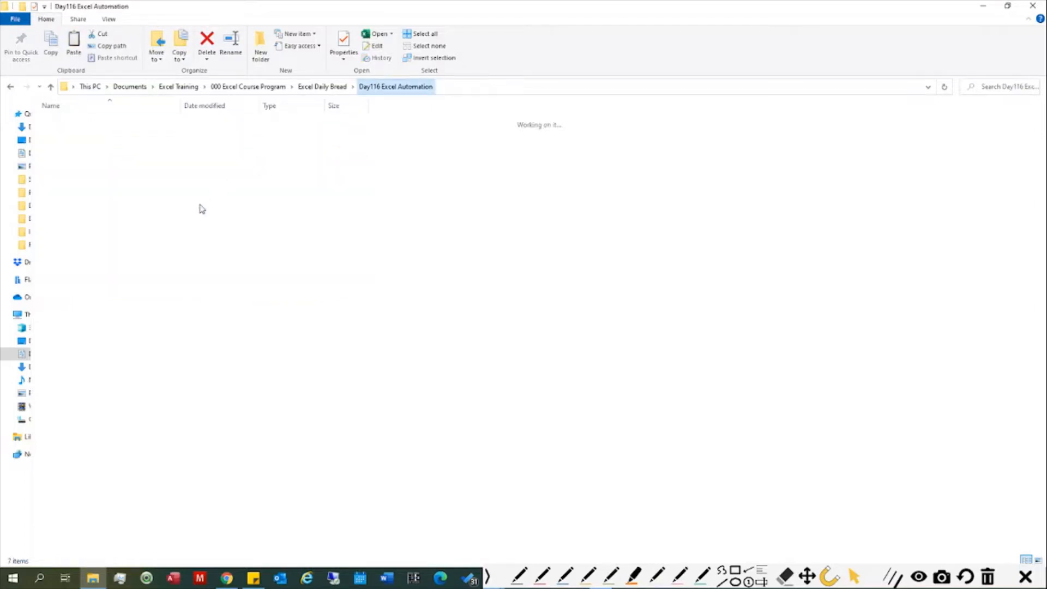
left_click(186, 213)
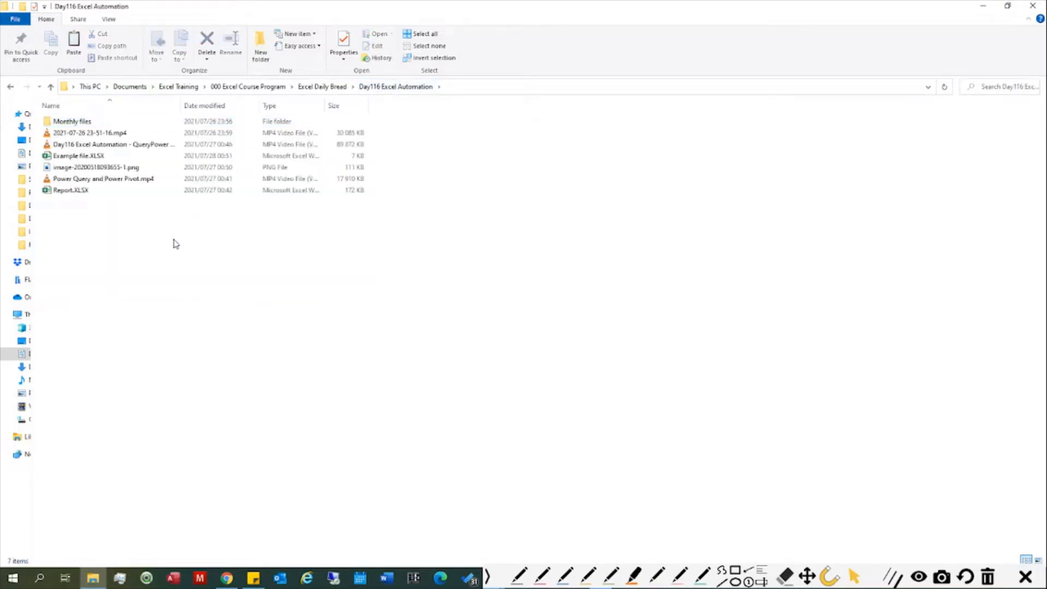
key("ctrl+v")
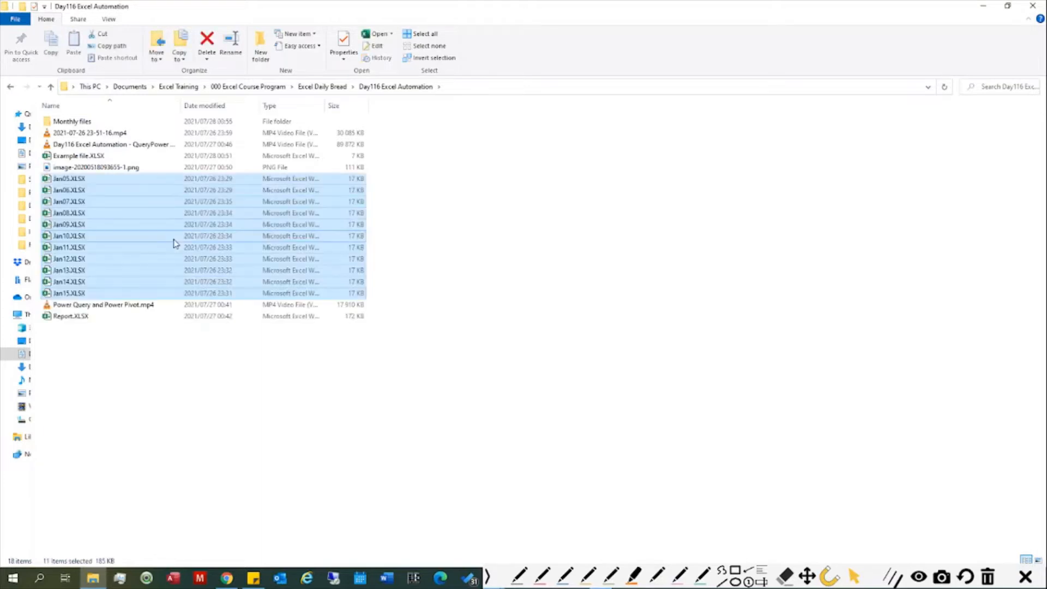
double_click(90, 123)
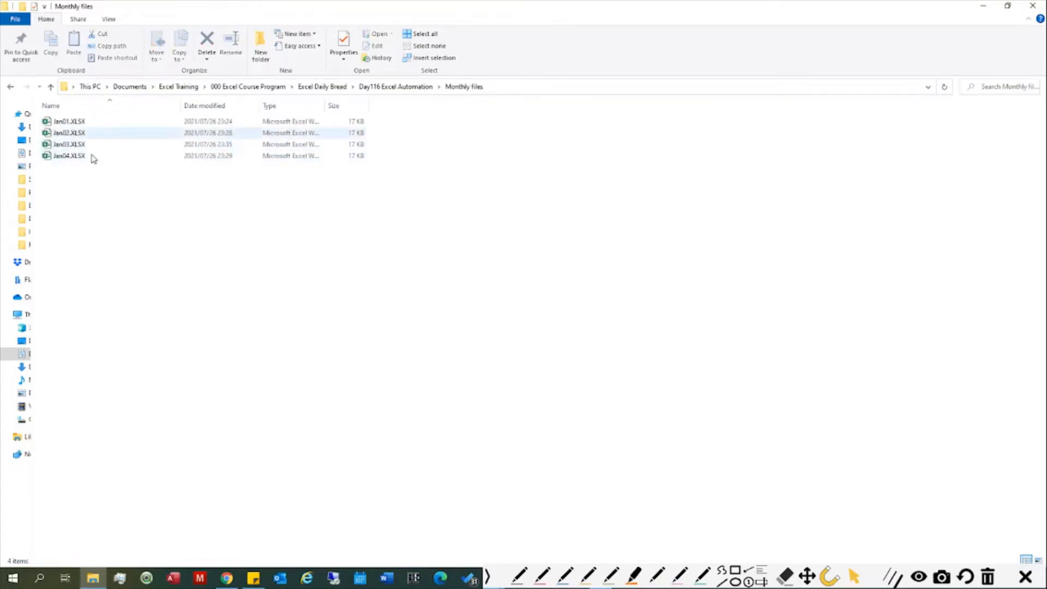
left_click(399, 89)
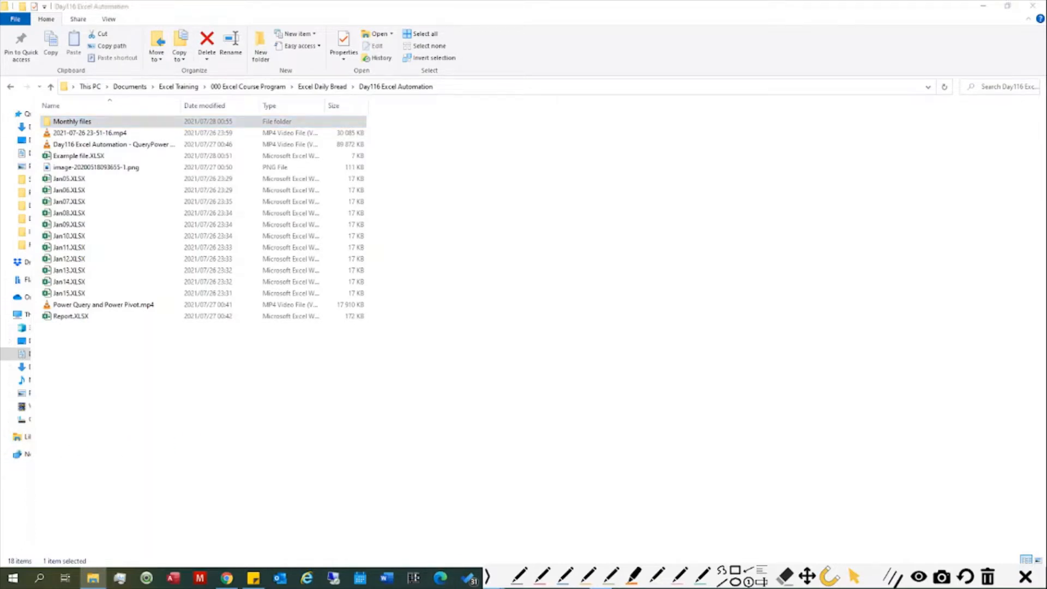
Switch back to Excel, cancel the outdated file preview, and restart the folder import with Monthly files as the source
key("alt+Tab")
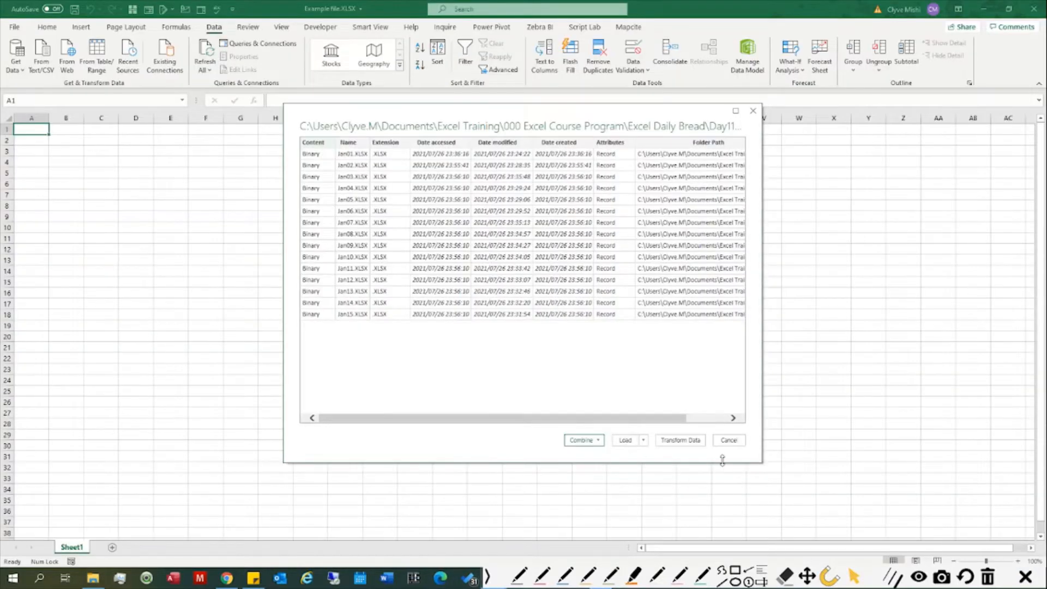
left_click(729, 441)
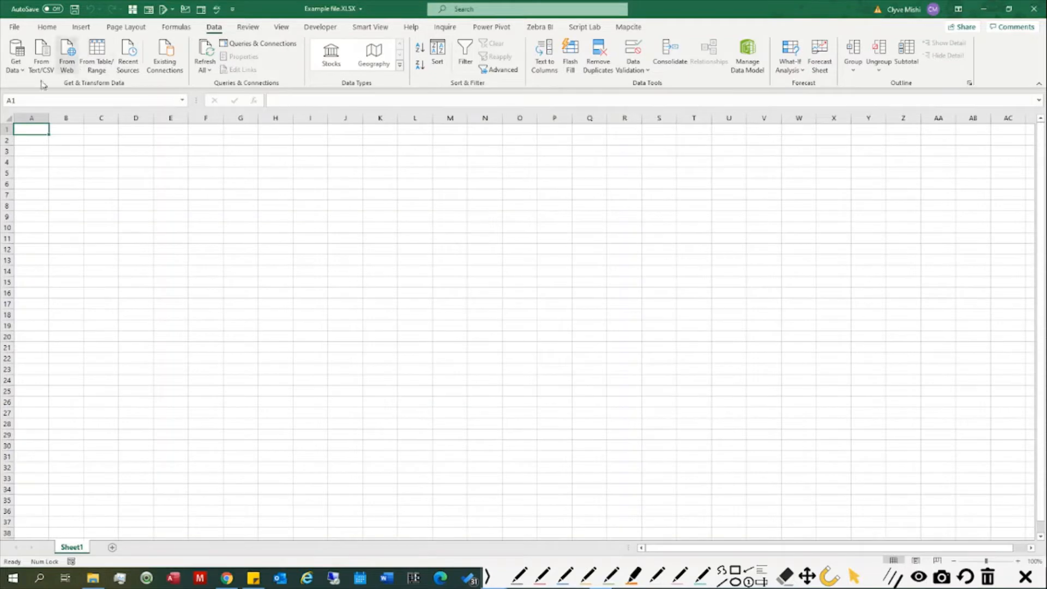
left_click(21, 68)
mouse_move(60, 89)
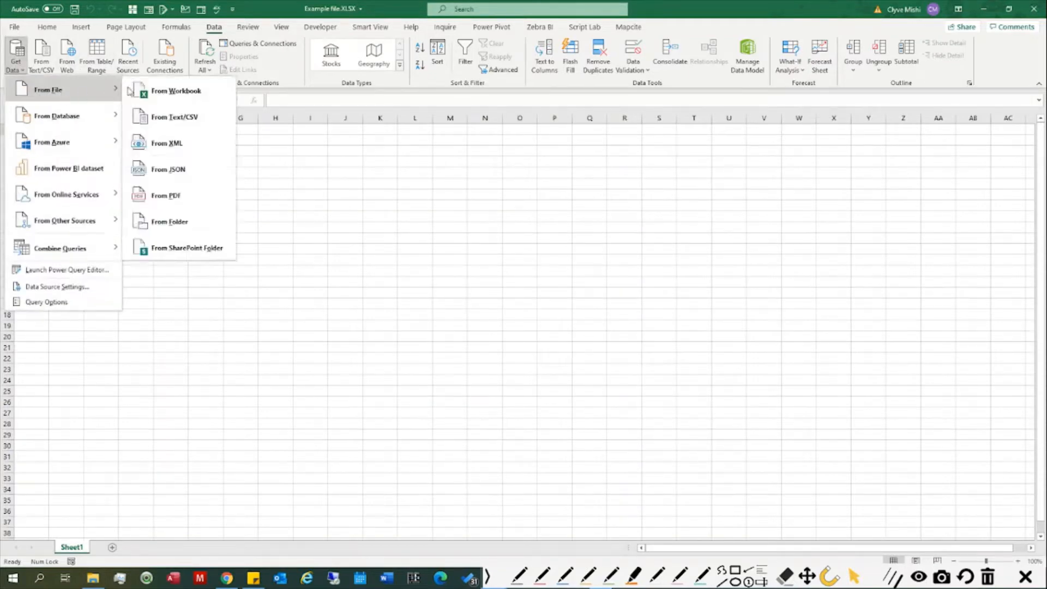
left_click(197, 222)
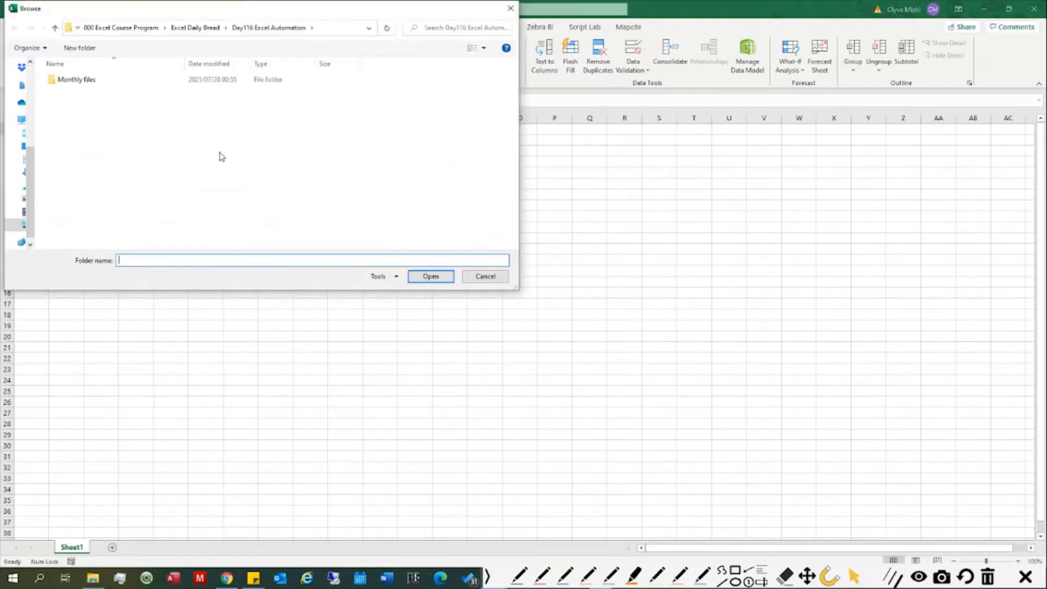
left_click(100, 81)
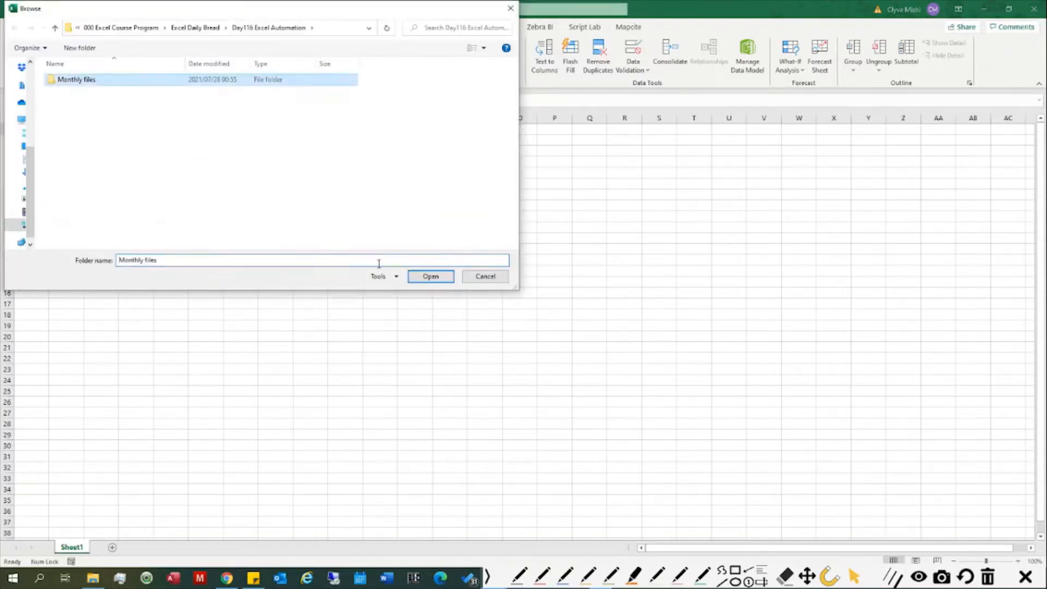
left_click(436, 278)
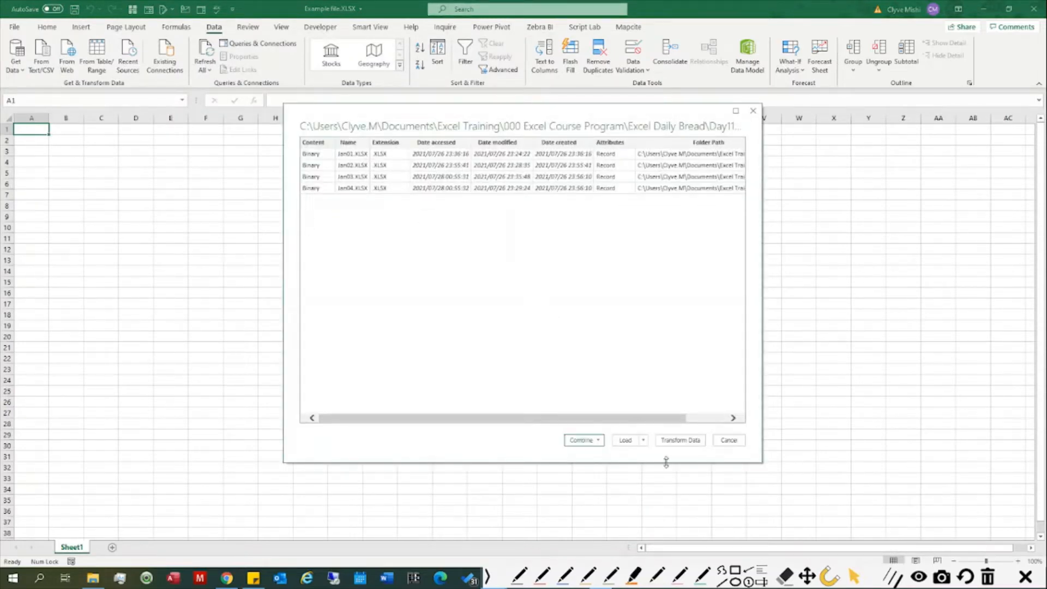
Combine and transform the listed daily files, keeping First file as the sample file
left_click(600, 441)
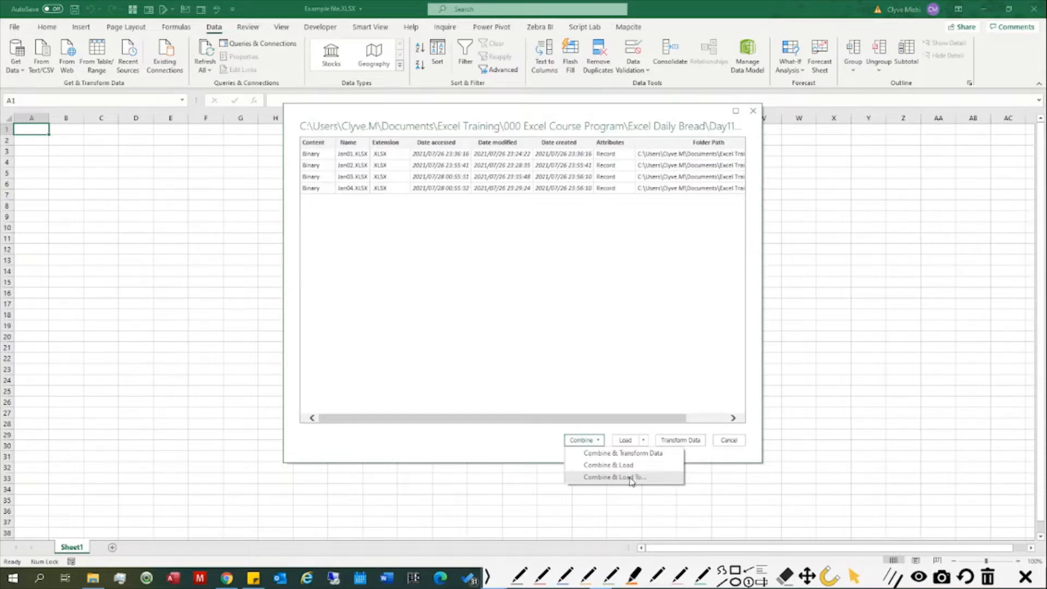
left_click(605, 456)
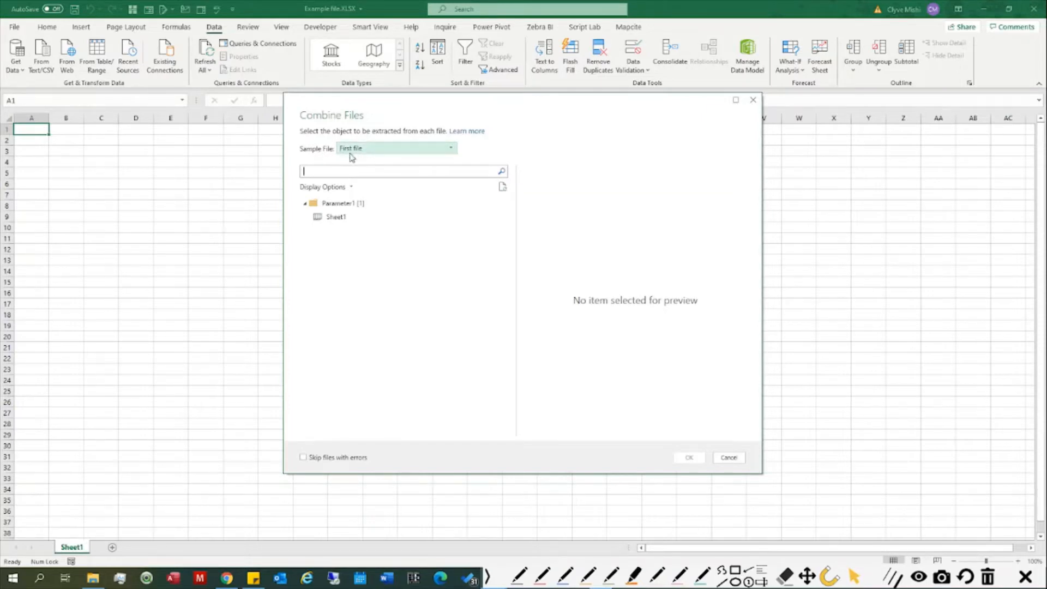
left_click(367, 151)
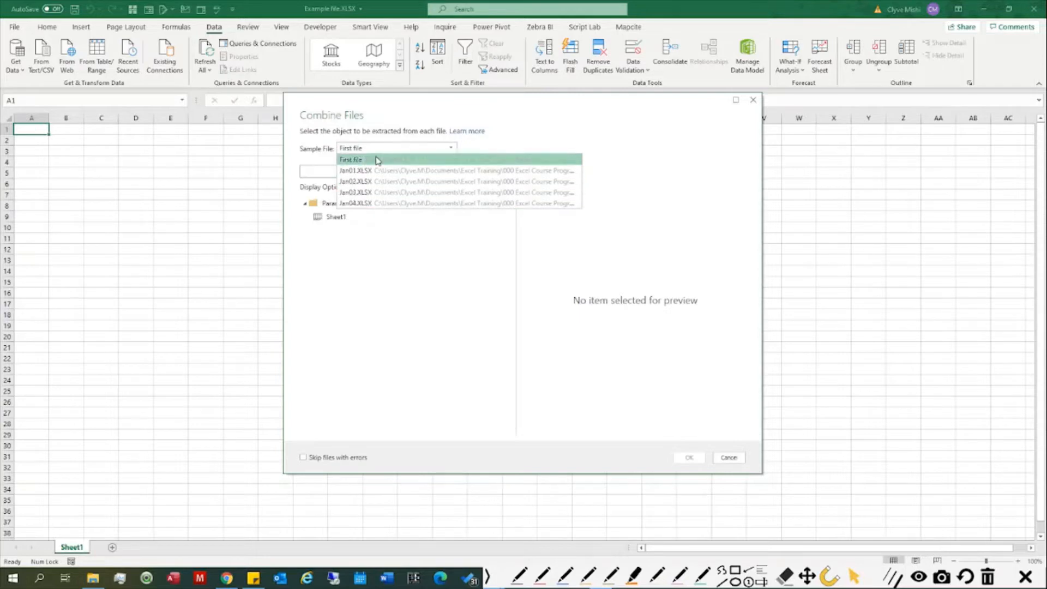
left_click(552, 143)
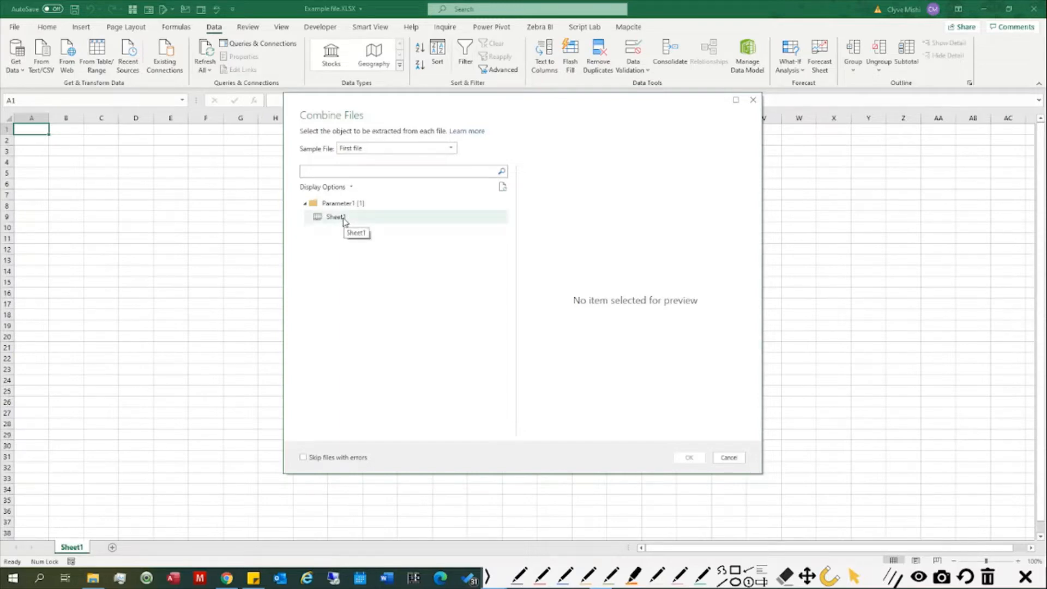
Choose Sheet1 as the object to extract from each file, review its preview columns, and confirm the combination
left_click(344, 218)
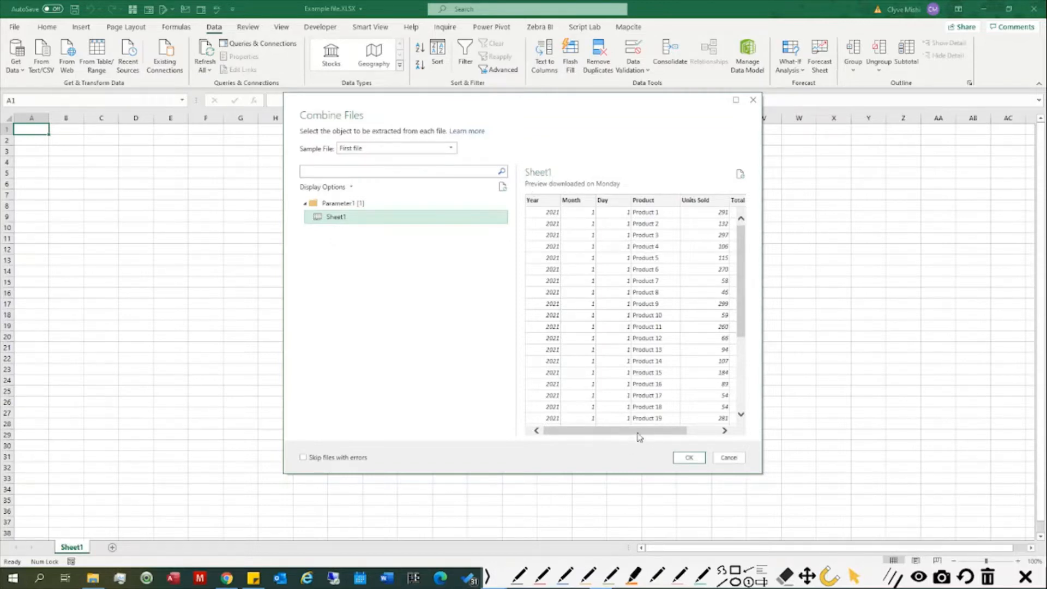
left_click_drag(637, 429, 576, 397)
left_click_drag(614, 431, 686, 444)
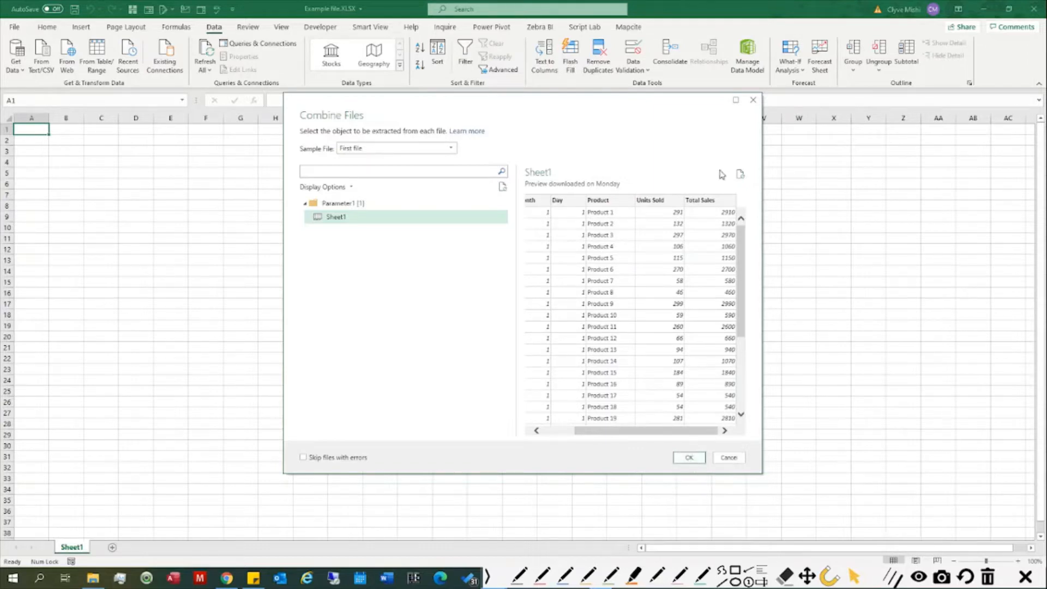
left_click(740, 174)
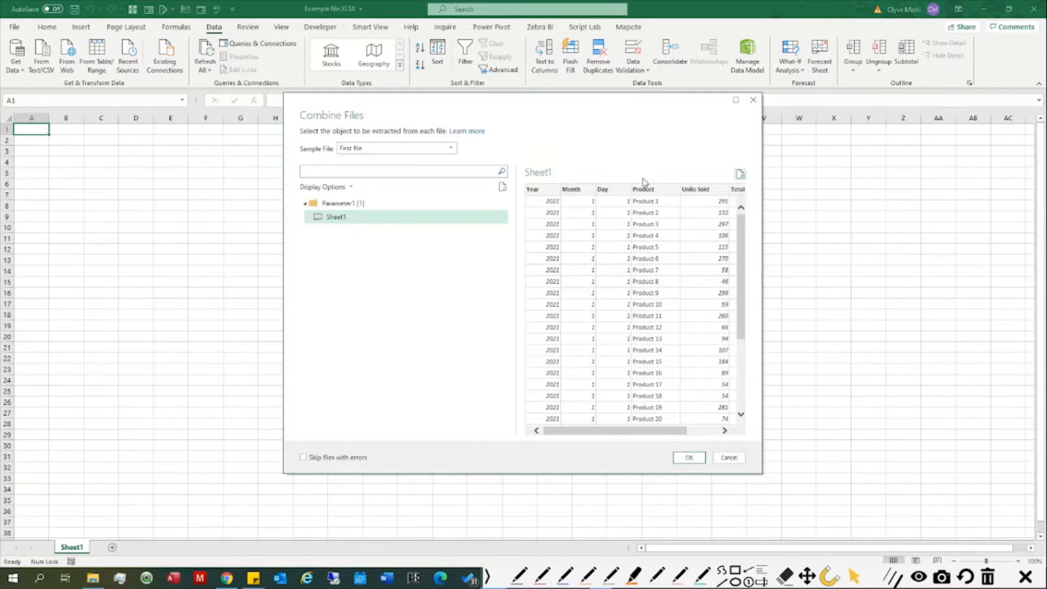
left_click_drag(659, 432, 637, 430)
left_click(688, 459)
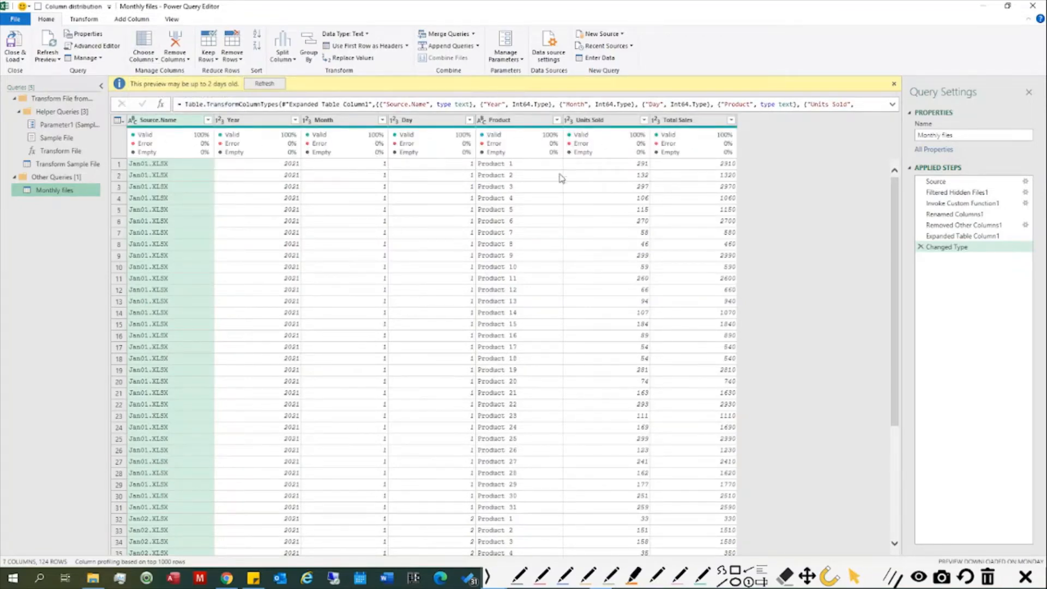
Switch to File Explorer to check which daily files are in the Monthly files folder, and return to Power Query Editor
mouse_move(248, 151)
left_click(92, 579)
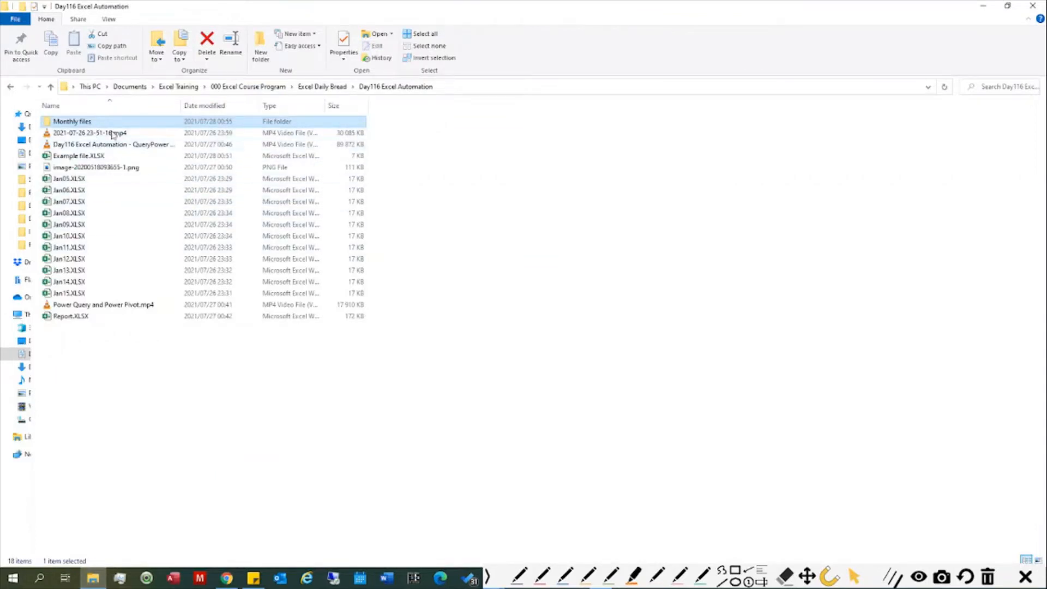
double_click(109, 125)
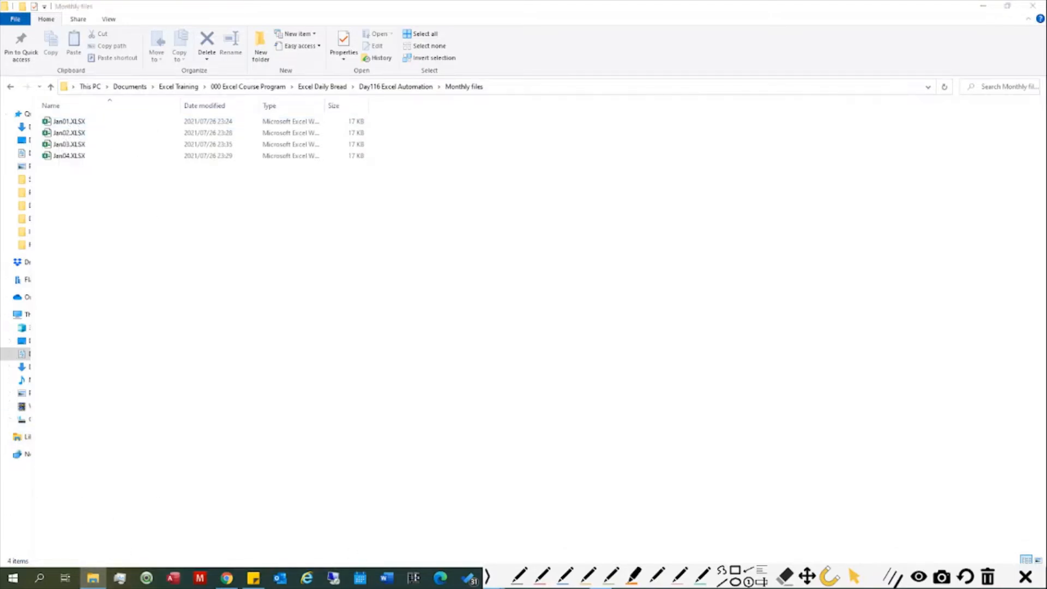
key("alt+Tab")
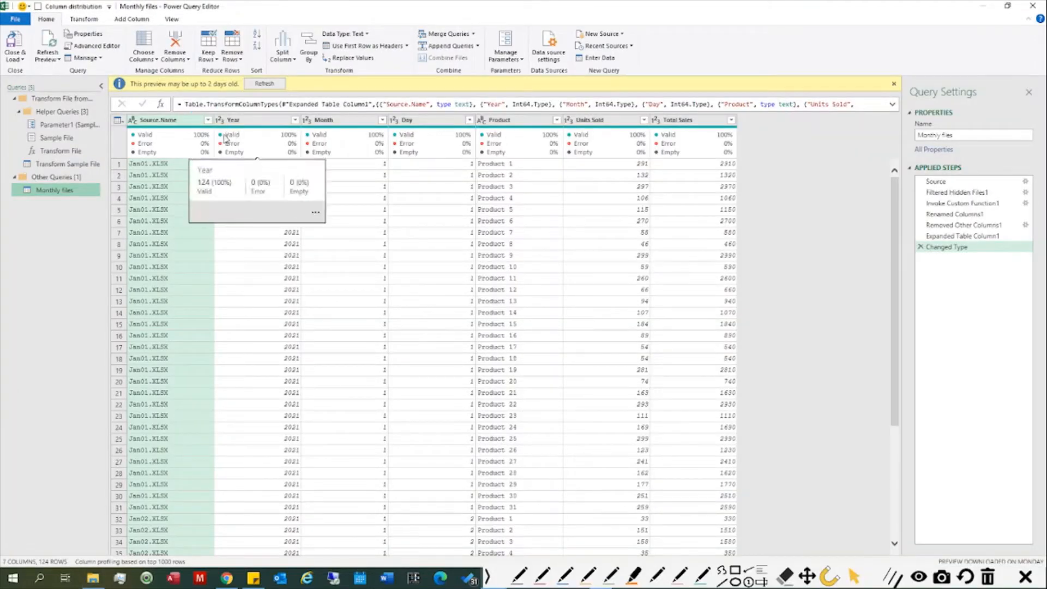
Remove the Source.Name column from the Monthly files query
right_click(175, 120)
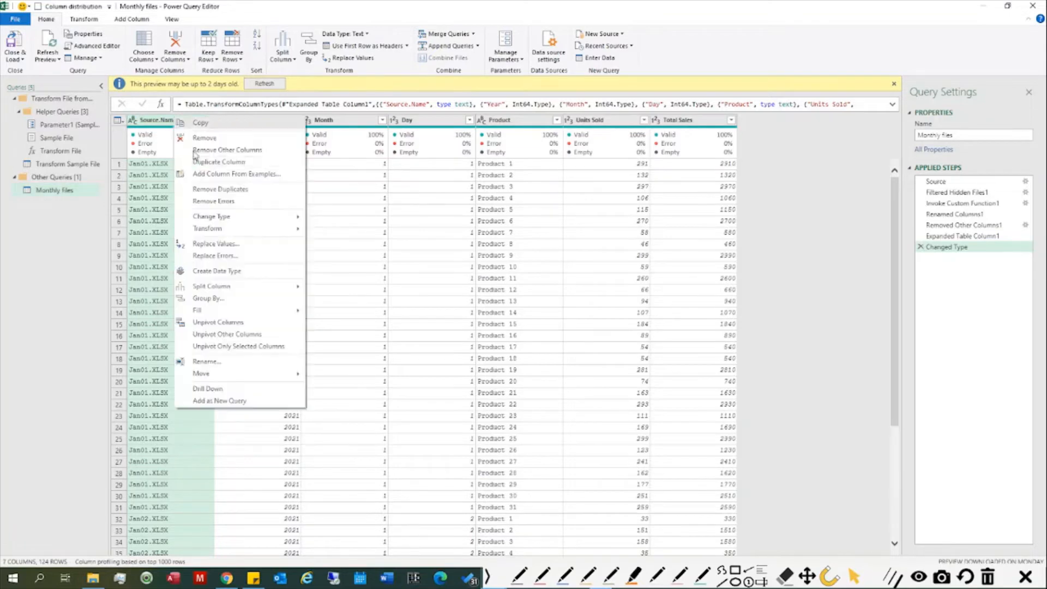
left_click(203, 138)
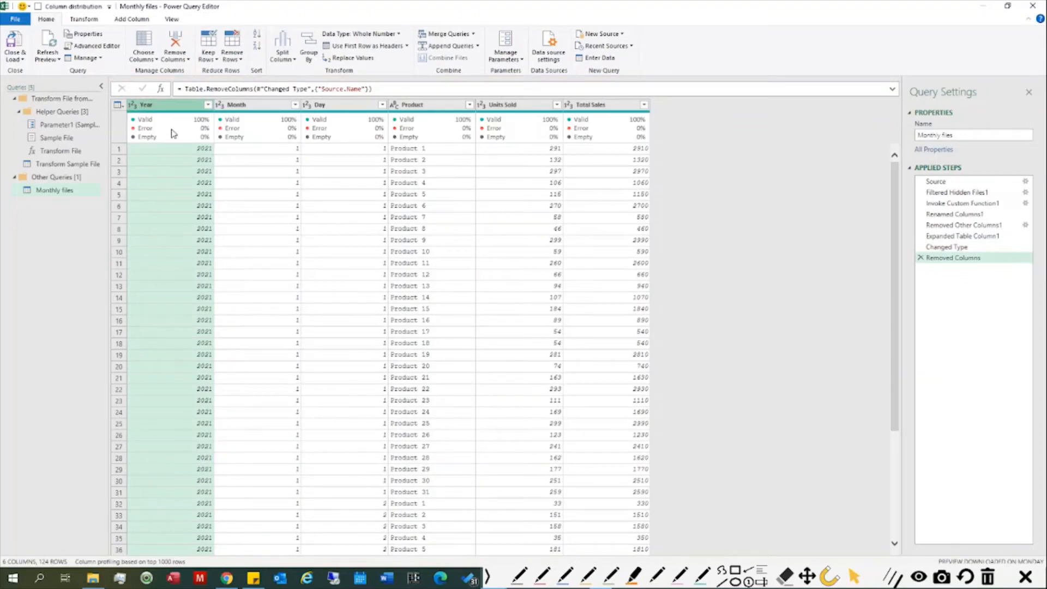
mouse_move(172, 125)
left_click(262, 108, "ctrl")
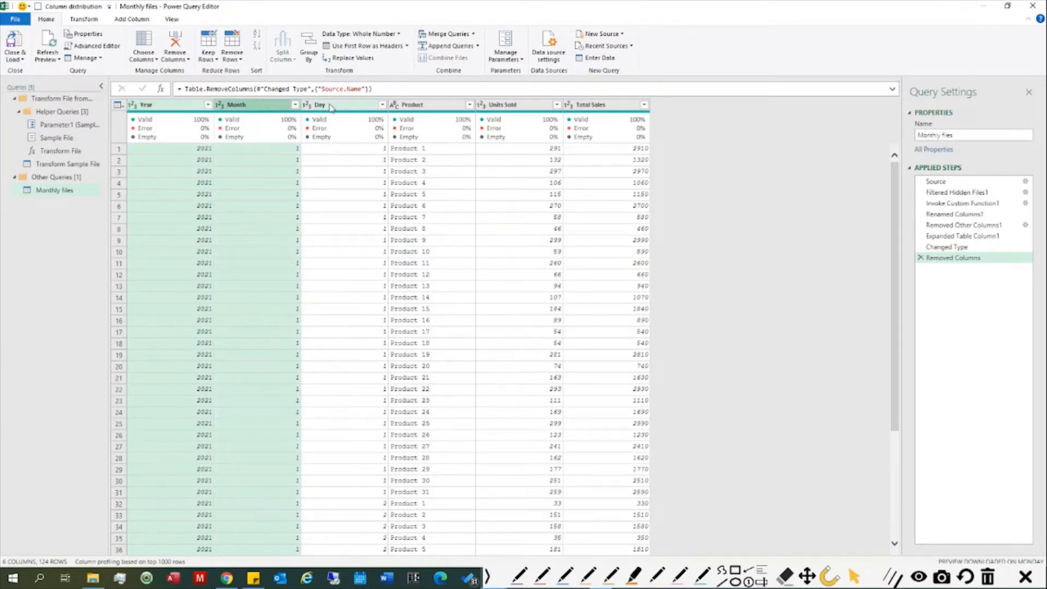
left_click(336, 108, "ctrl")
left_click_drag(334, 140, 232, 106)
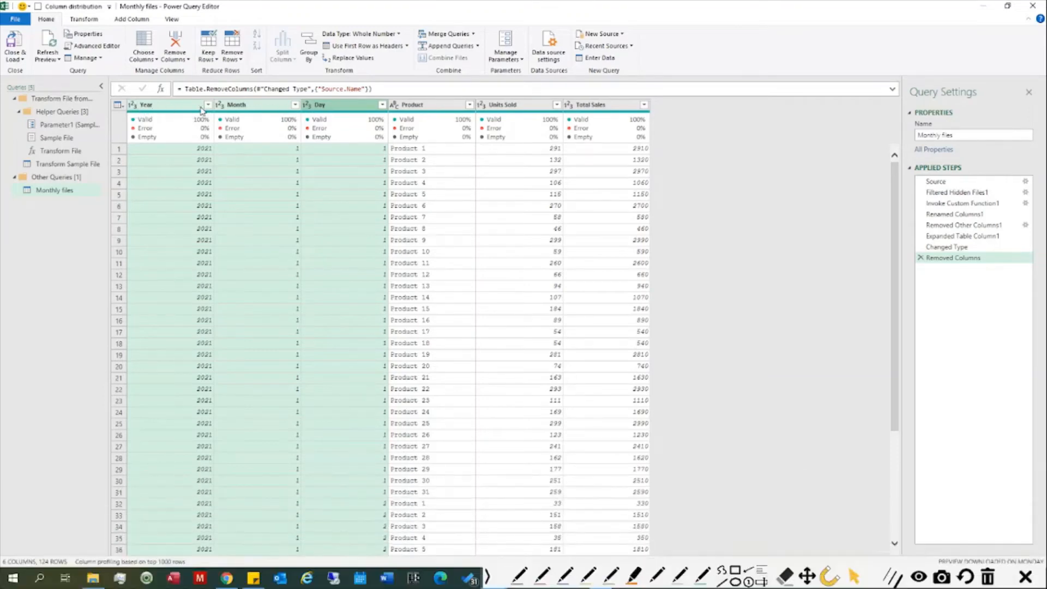
right_click(247, 104)
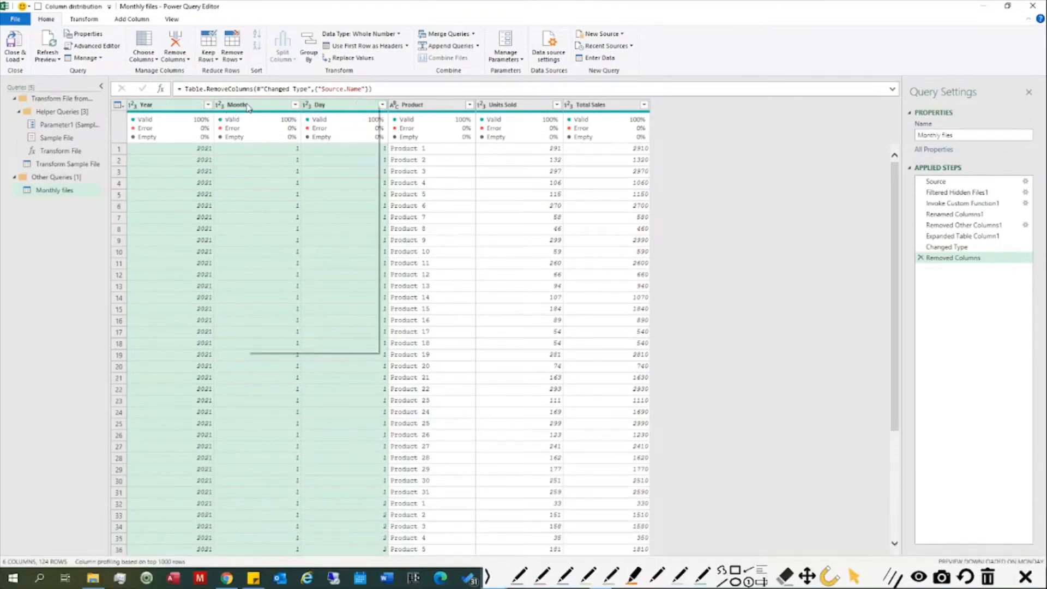
left_click(158, 107)
left_click(157, 106)
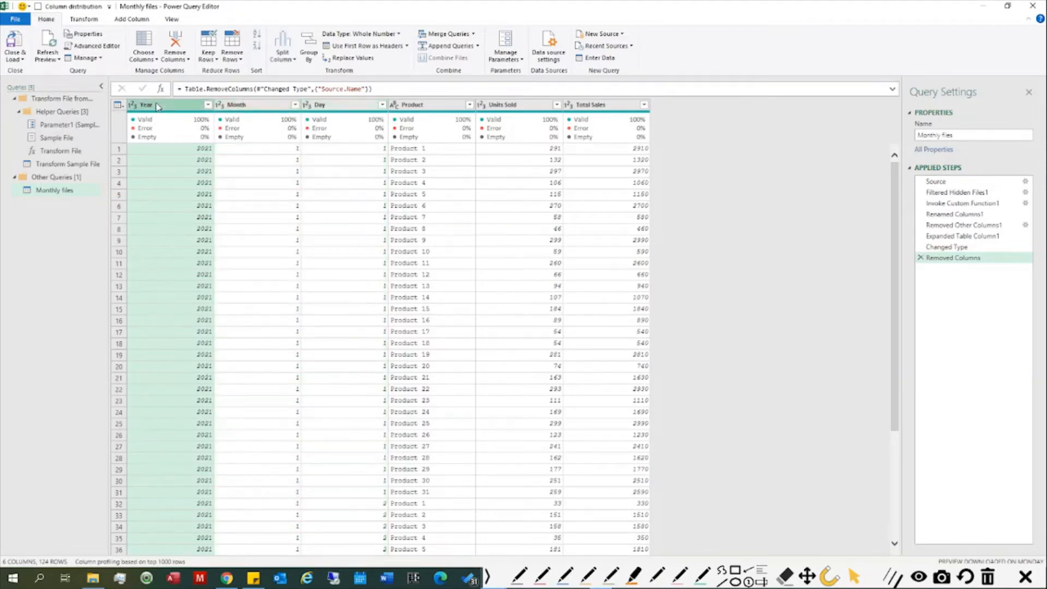
left_click(258, 105, "ctrl")
left_click(336, 106, "ctrl")
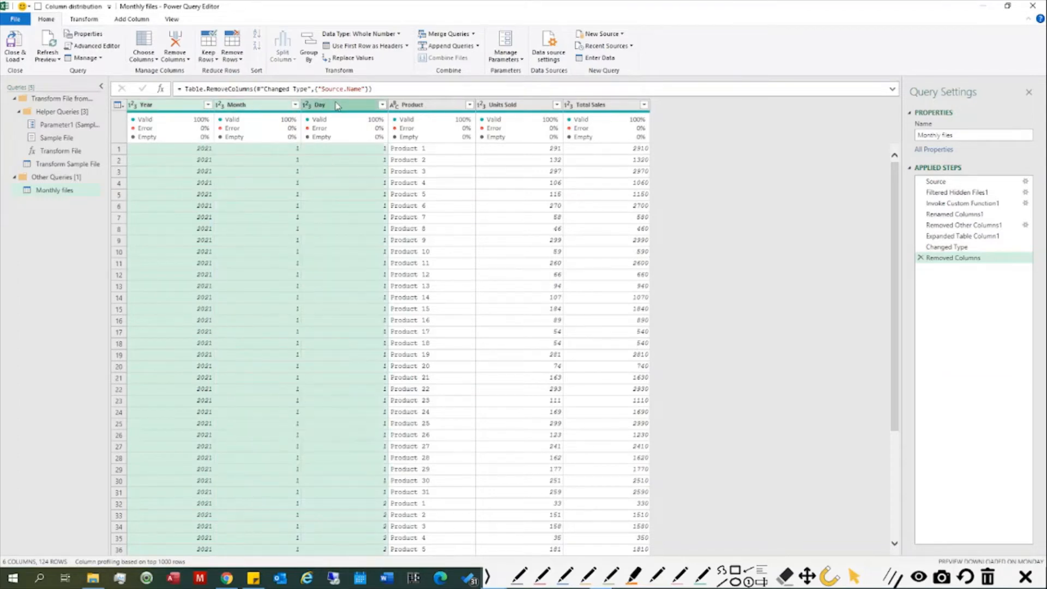
Merge the Year, Month and Day columns with a custom "-" separator into a new column named Date
left_click(167, 106)
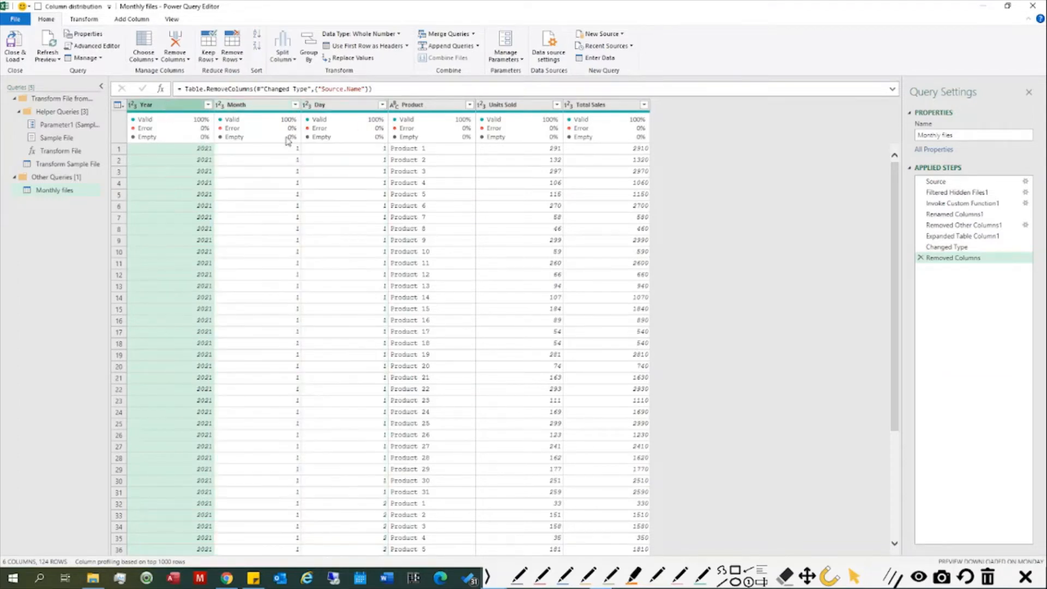
left_click(350, 107, "shift")
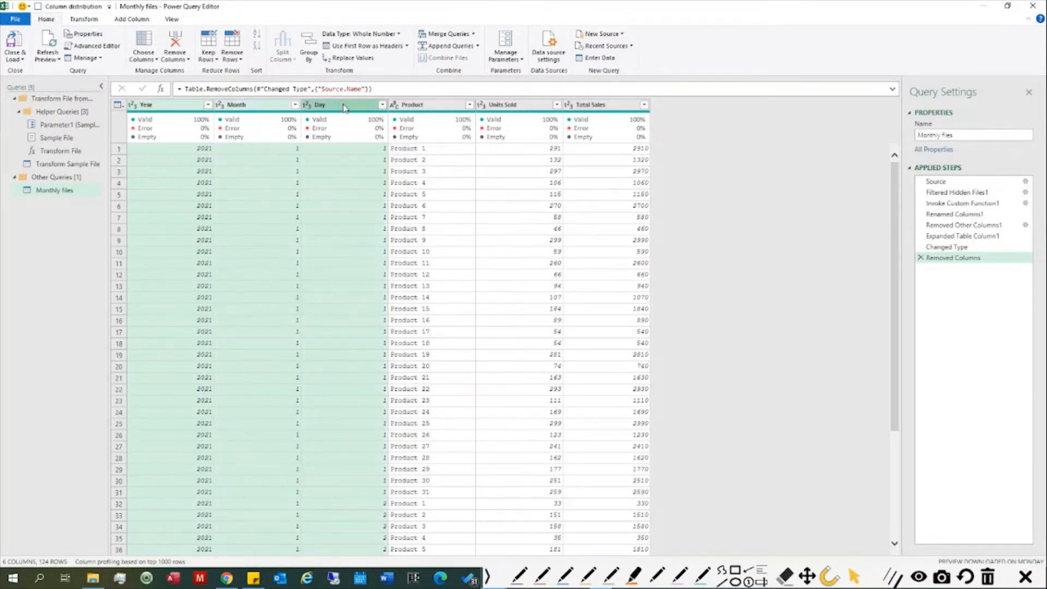
right_click(343, 106)
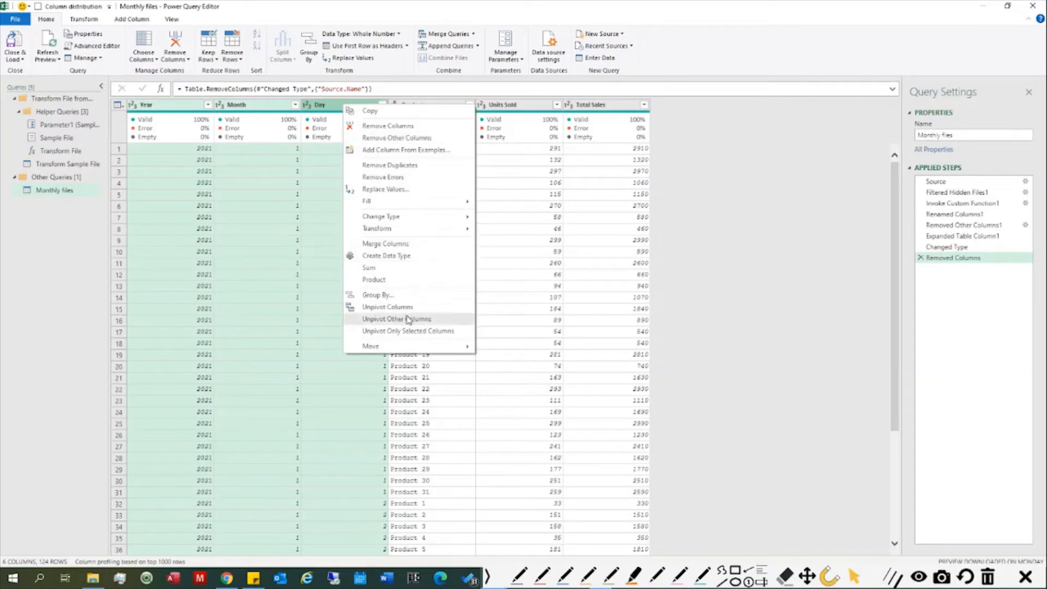
left_click(404, 245)
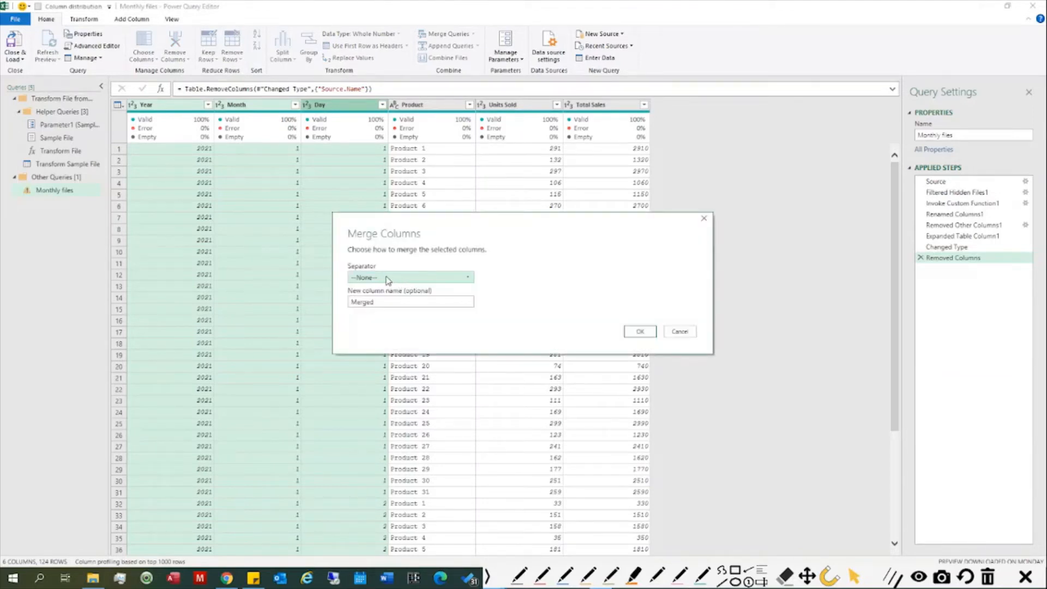
left_click(388, 279)
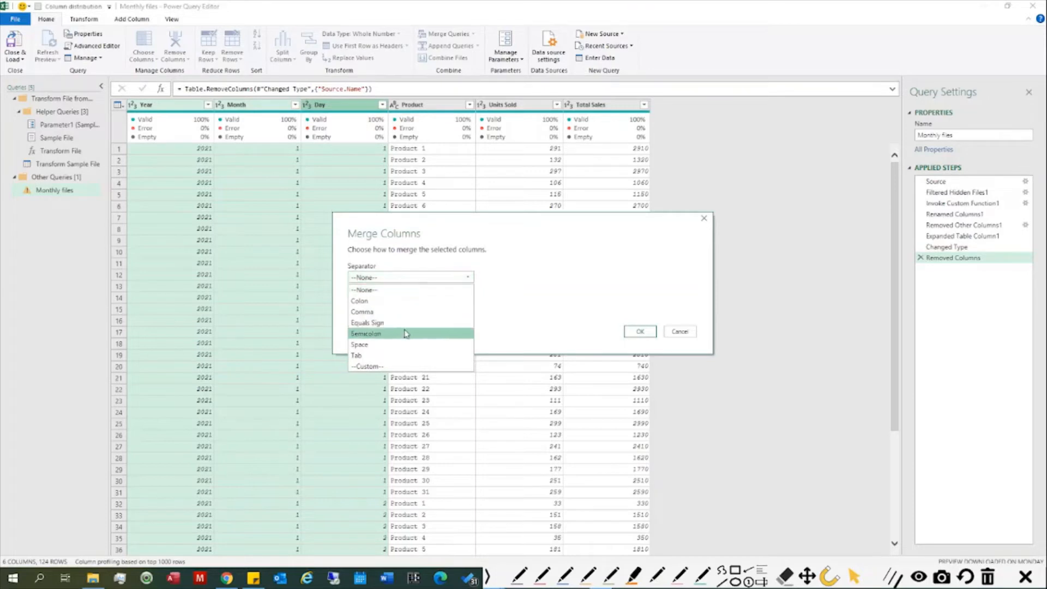
left_click(385, 366)
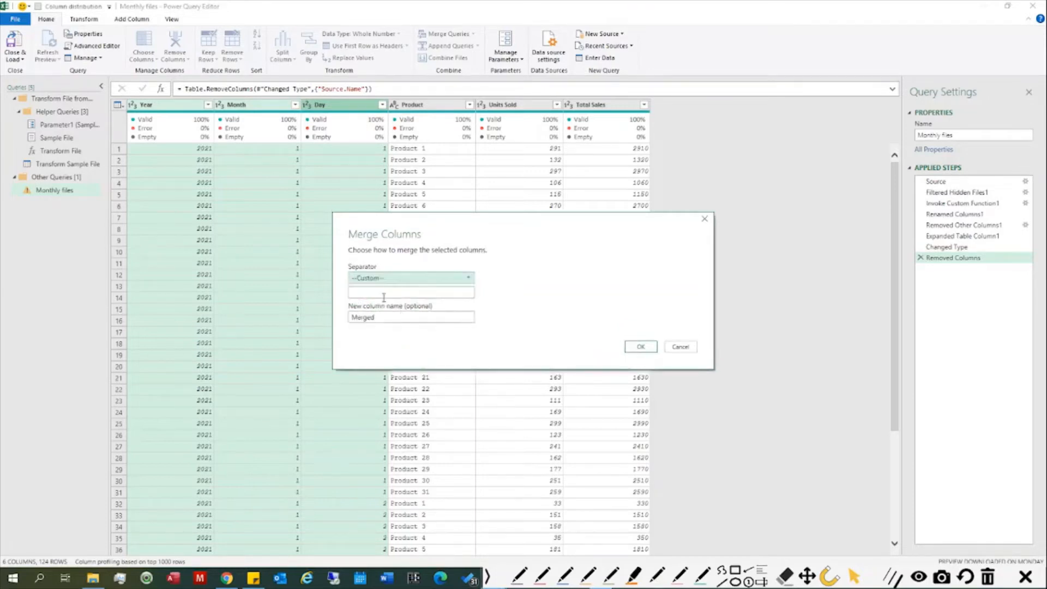
left_click(380, 293)
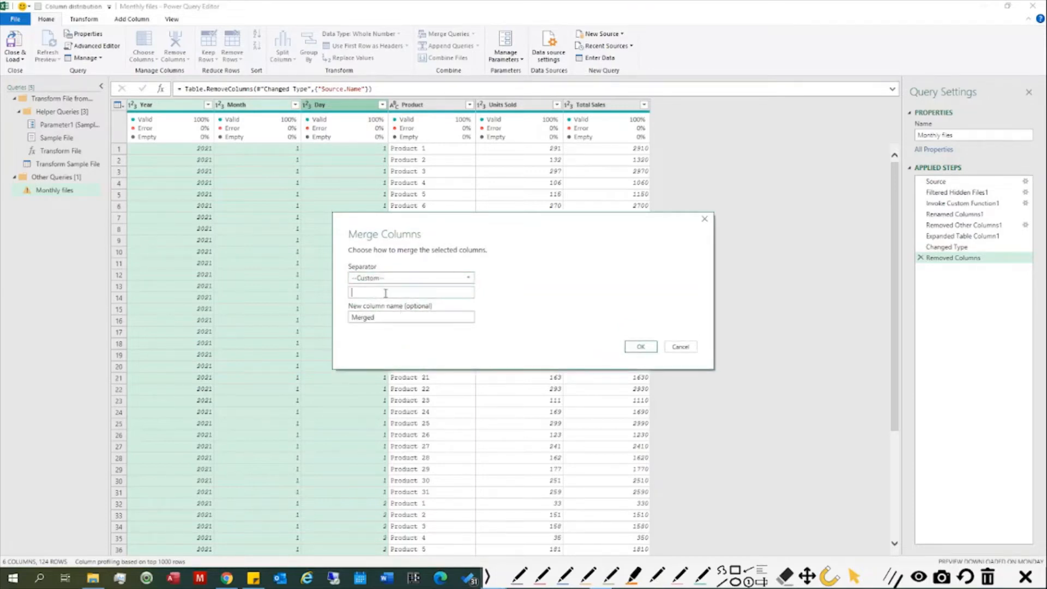
type("-")
left_click_drag(396, 318, 327, 318)
type("Date")
left_click(641, 347)
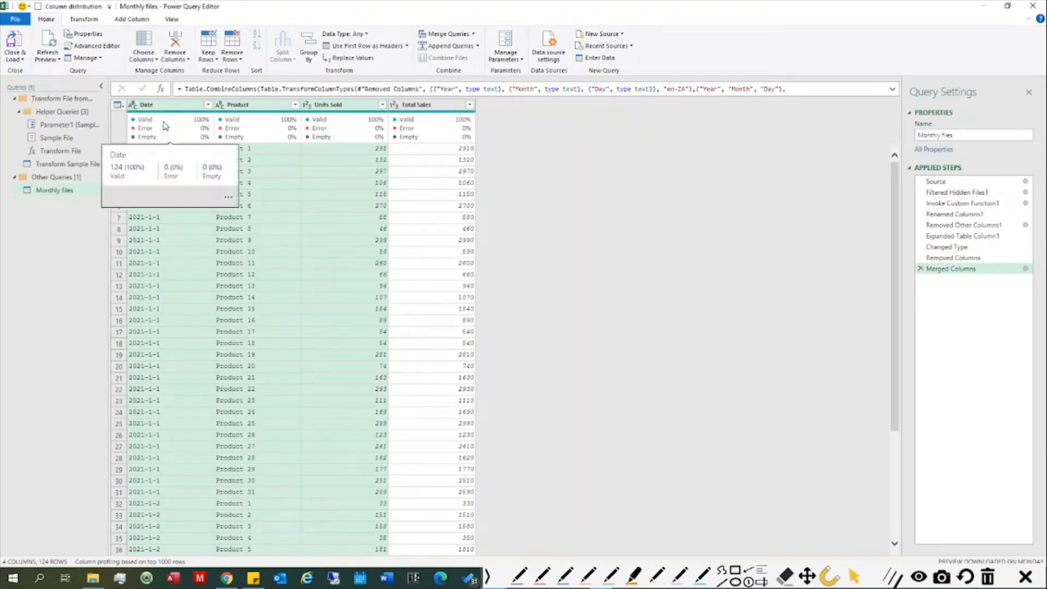
Review the query at its Changed Type, Removed Columns and Merged Columns applied steps
left_click(951, 247)
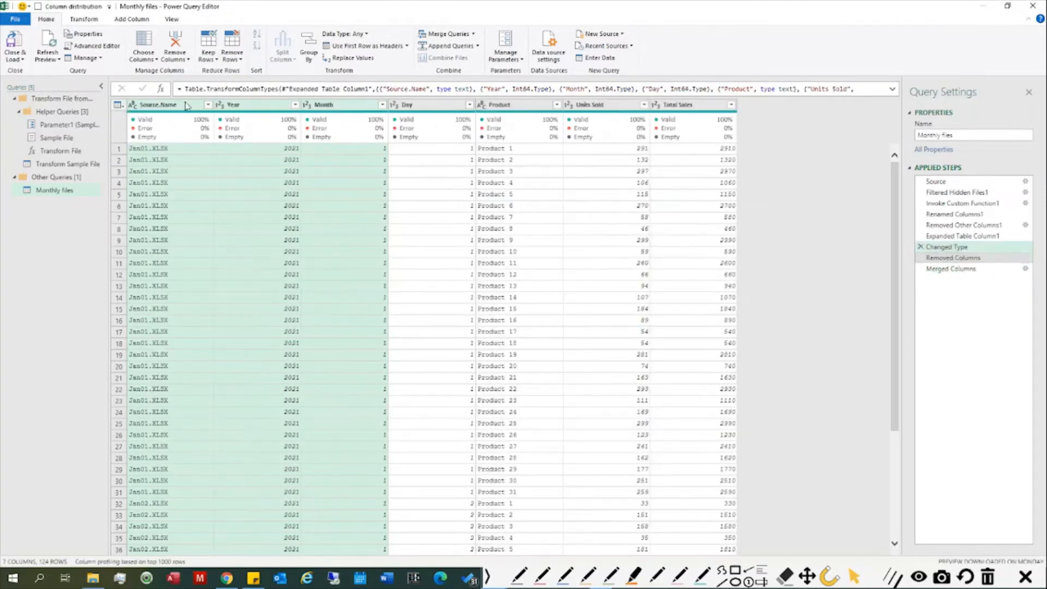
left_click(966, 259)
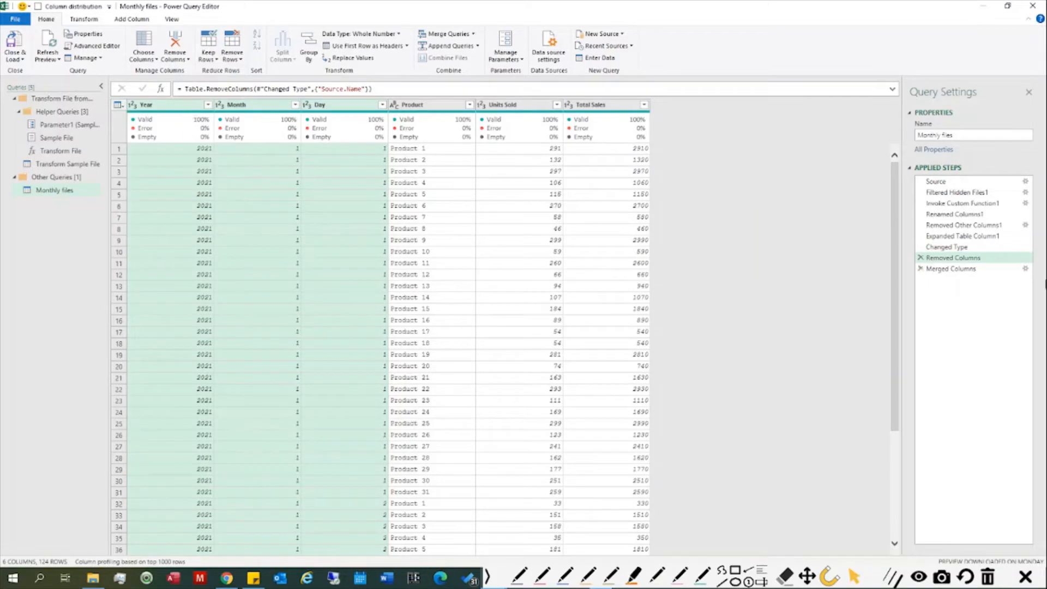
left_click(967, 268)
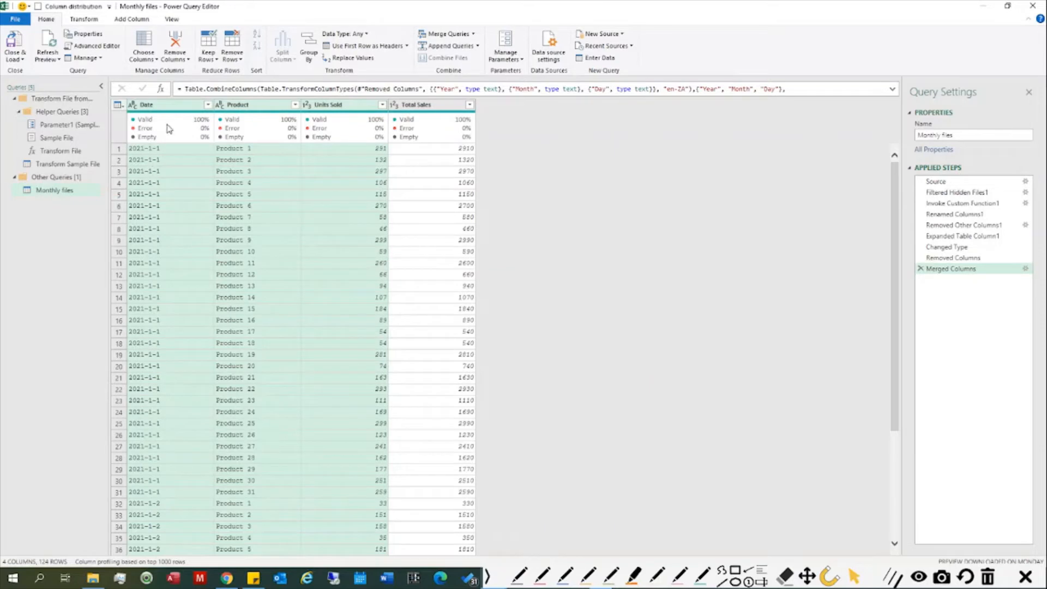
Change the data type of the Date column in the Monthly files query to Date
left_click(159, 108)
right_click(160, 107)
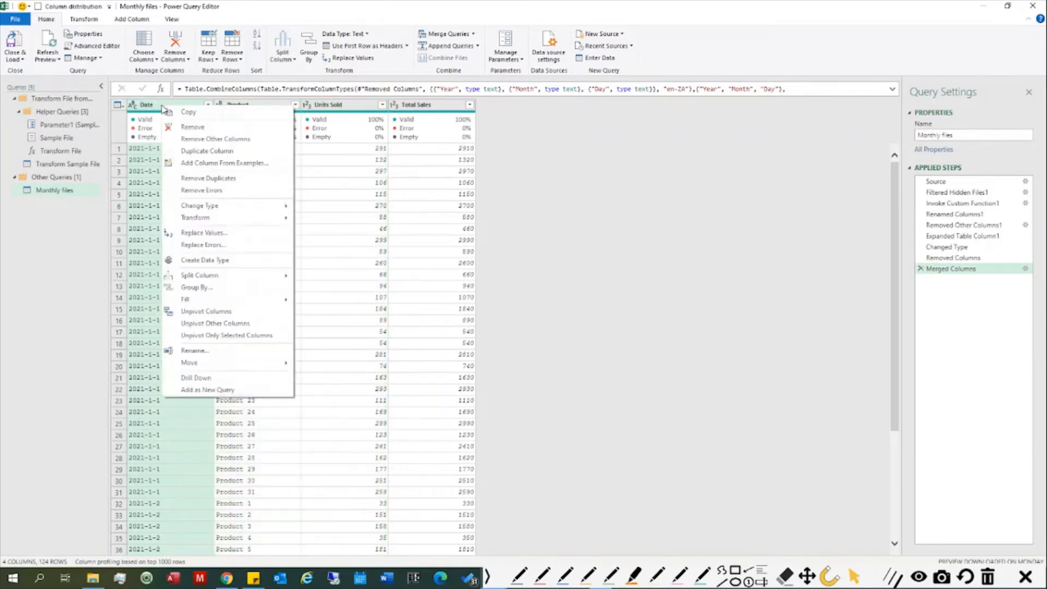
mouse_move(207, 206)
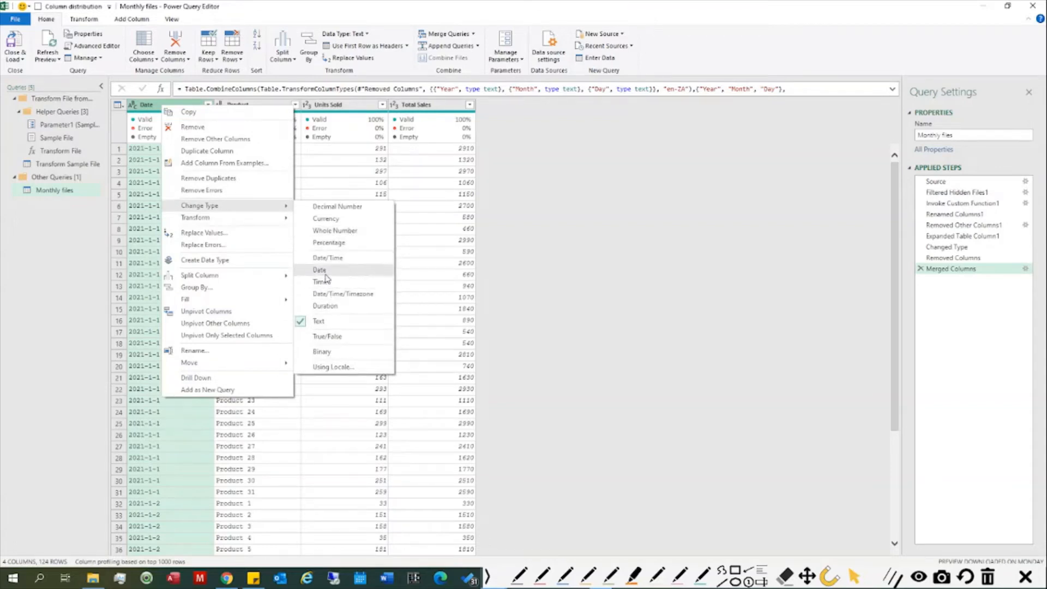
left_click(321, 271)
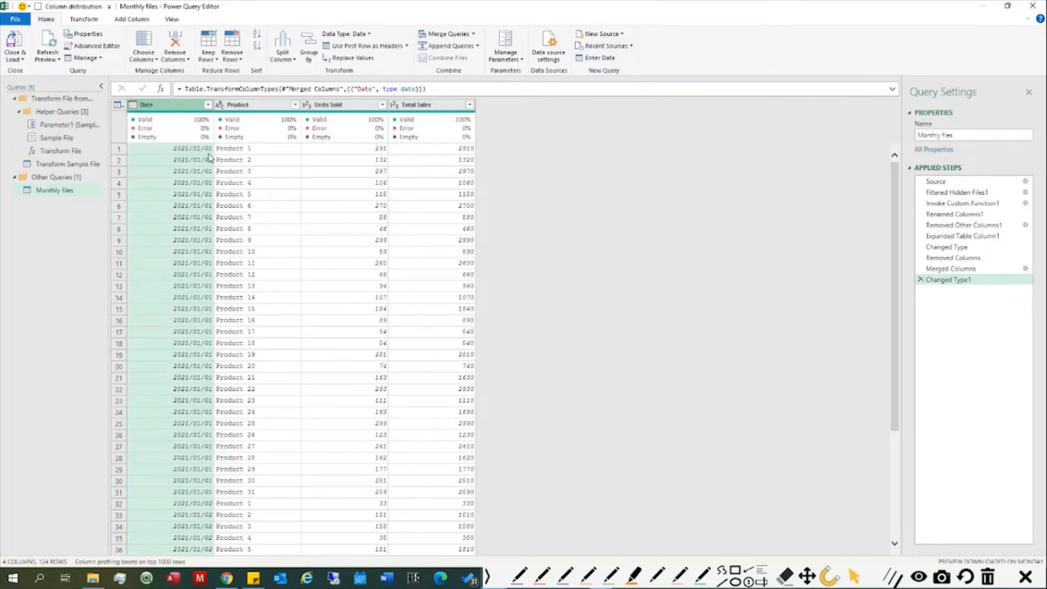
Check the converted dates down the query rows and load the query as a PivotTable Report on a new worksheet
left_click_drag(896, 208, 879, 390)
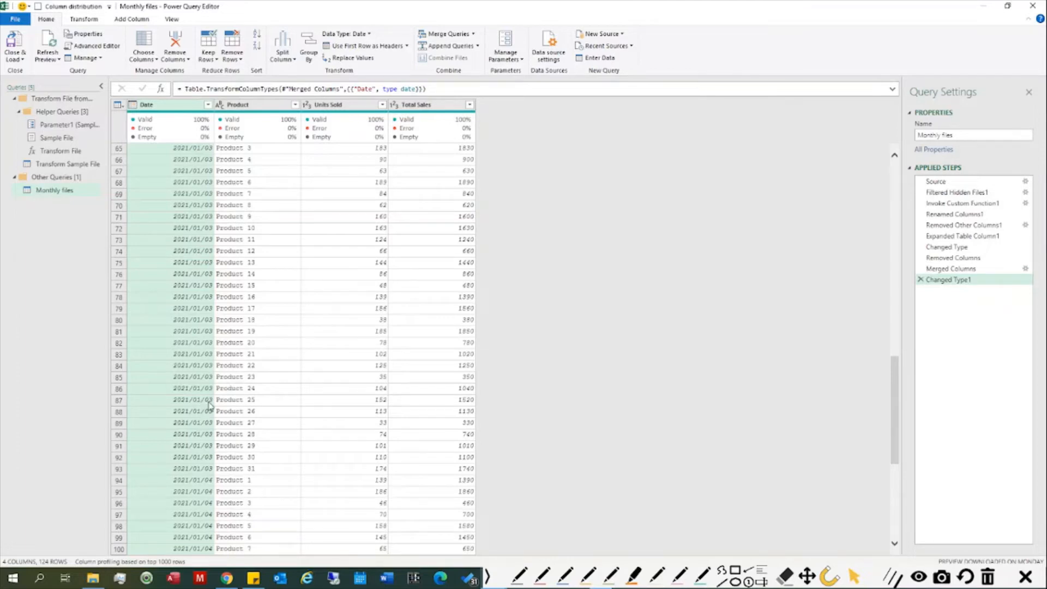
scroll(209, 424, "down", 8)
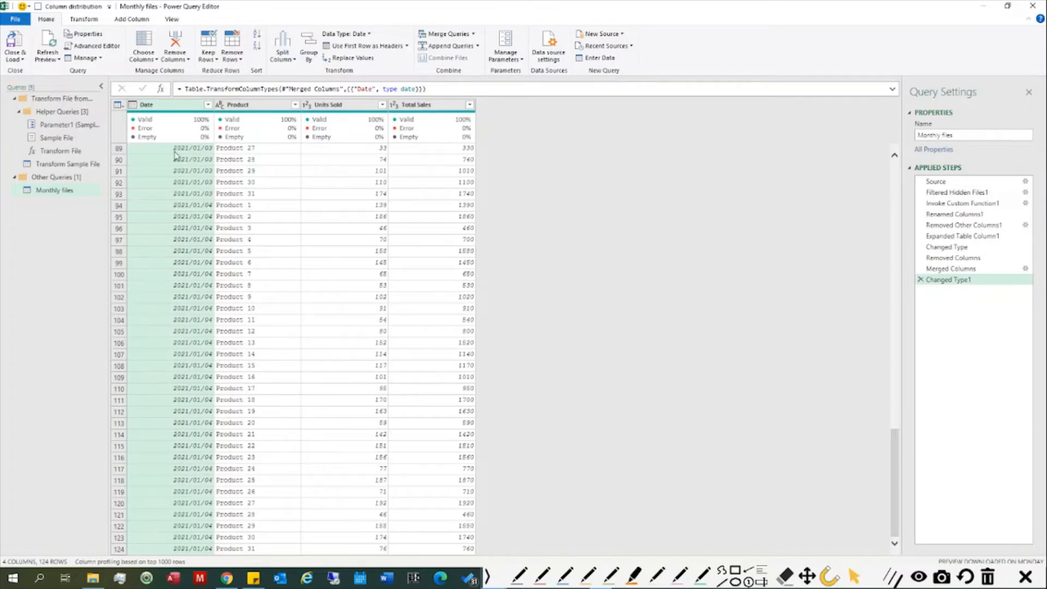
scroll(183, 163, "up", 5)
scroll(183, 164, "up", 9)
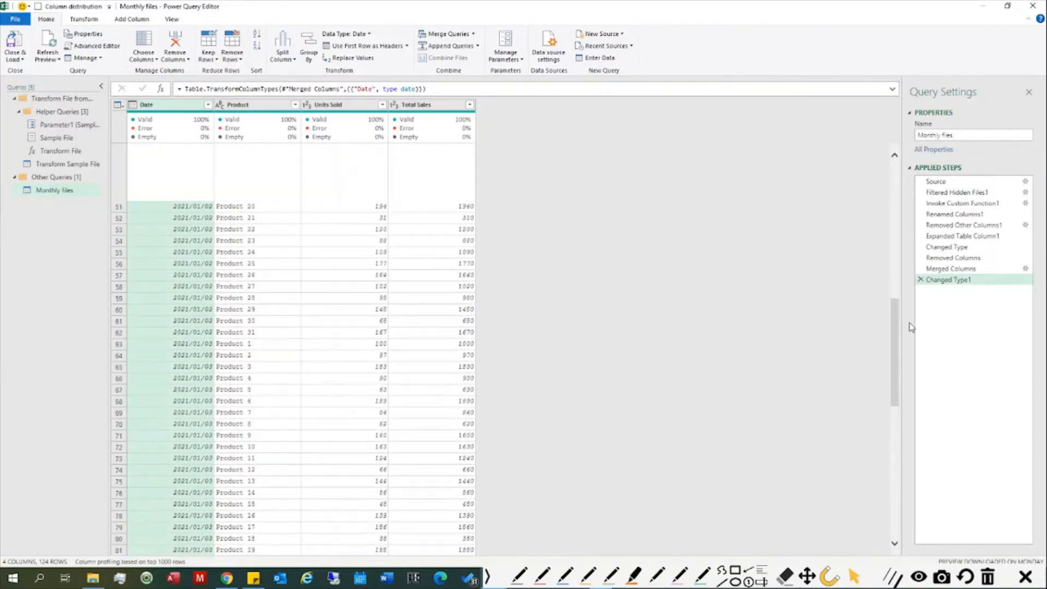
left_click_drag(897, 325, 897, 158)
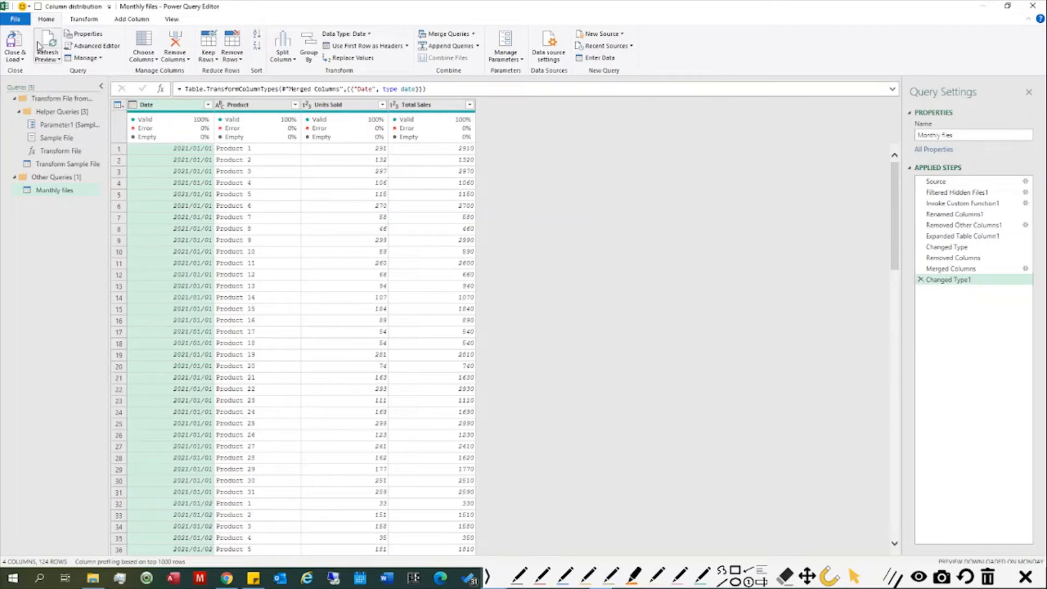
left_click(24, 61)
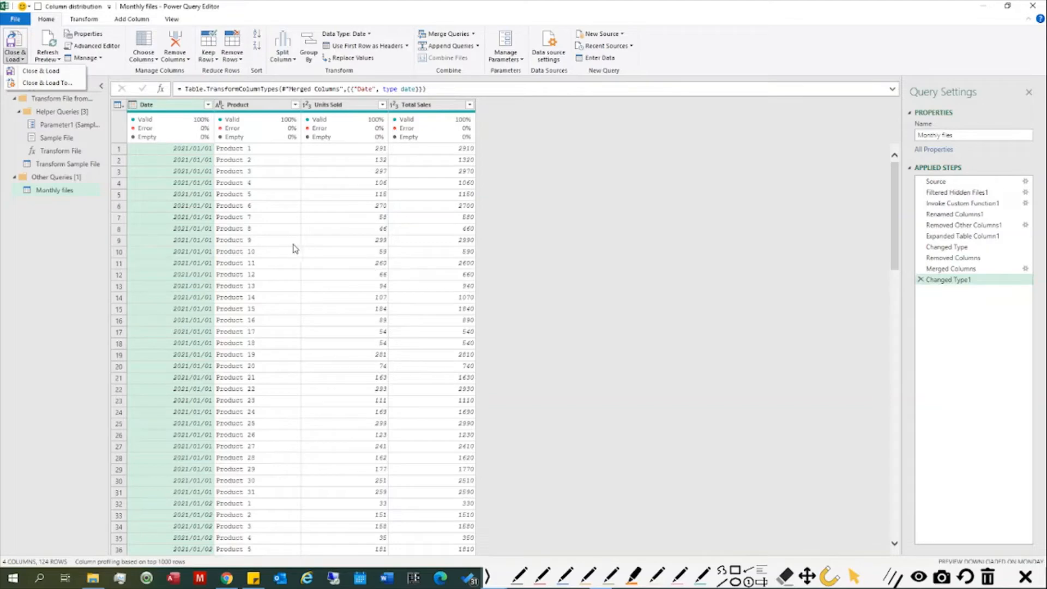
left_click(41, 84)
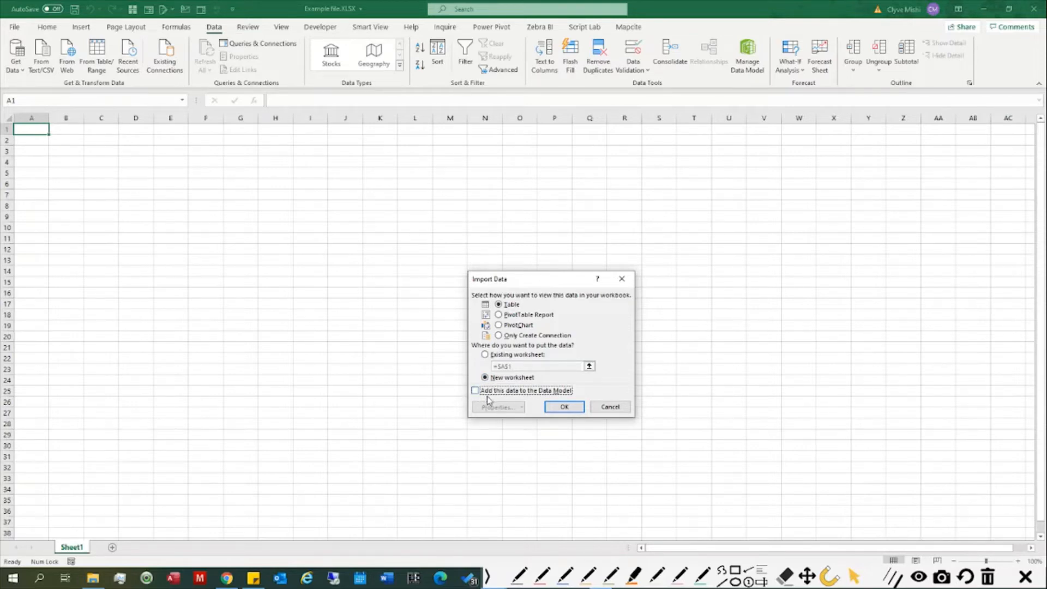
left_click(499, 315)
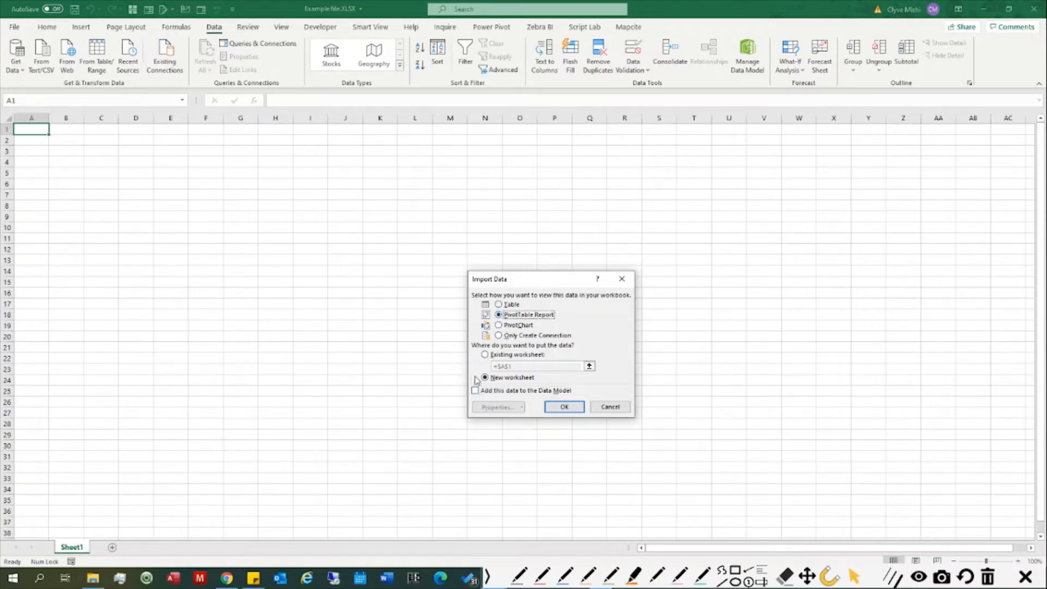
left_click(563, 407)
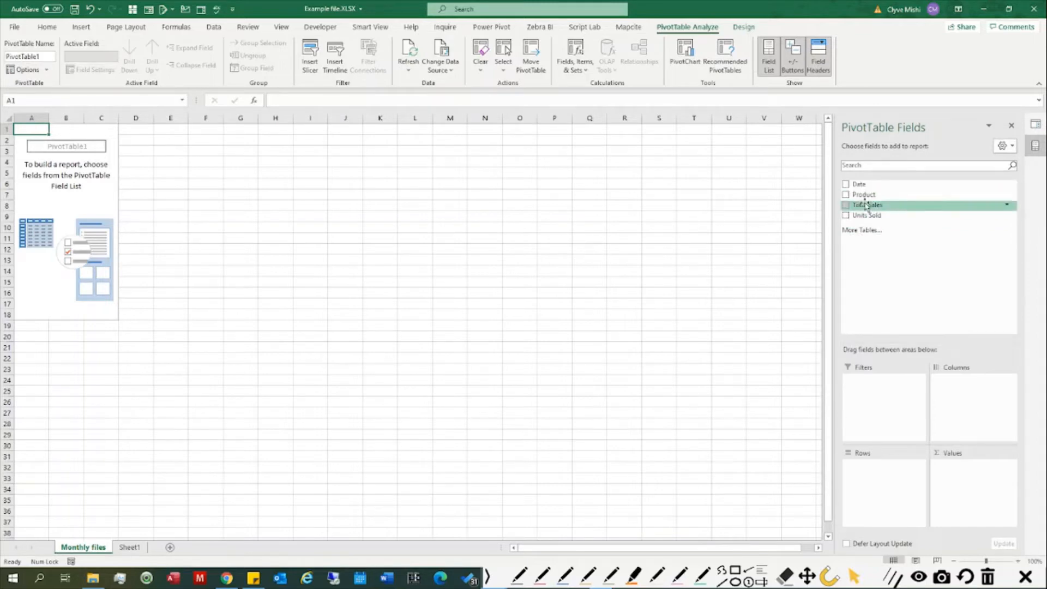
Lay out the PivotTable with Date as columns, Product as rows and the sum of Total Sales, not Units Sold, as values
left_click_drag(867, 188, 961, 382)
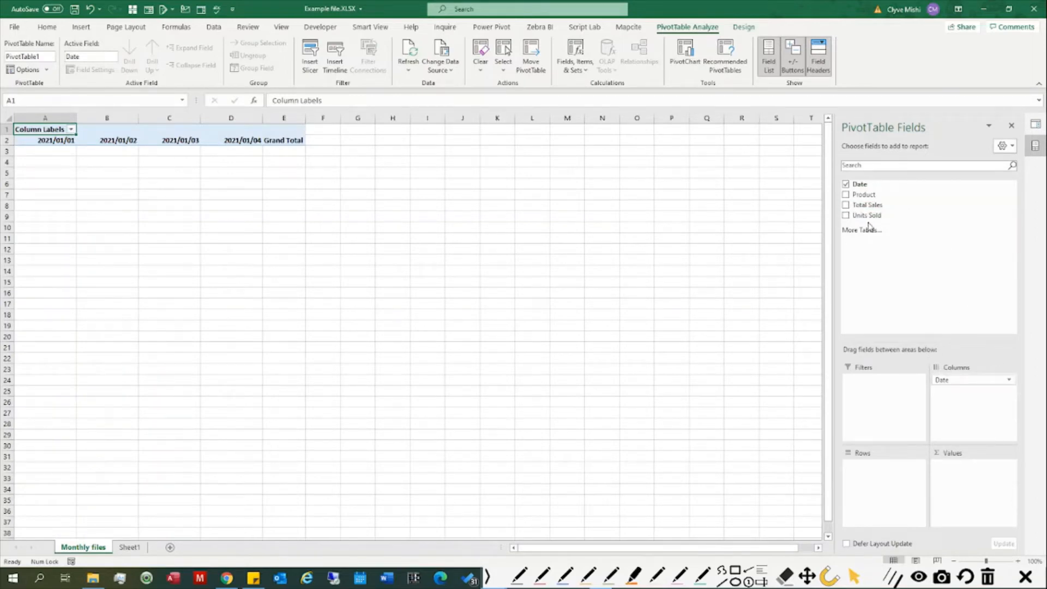
left_click_drag(872, 221, 990, 473)
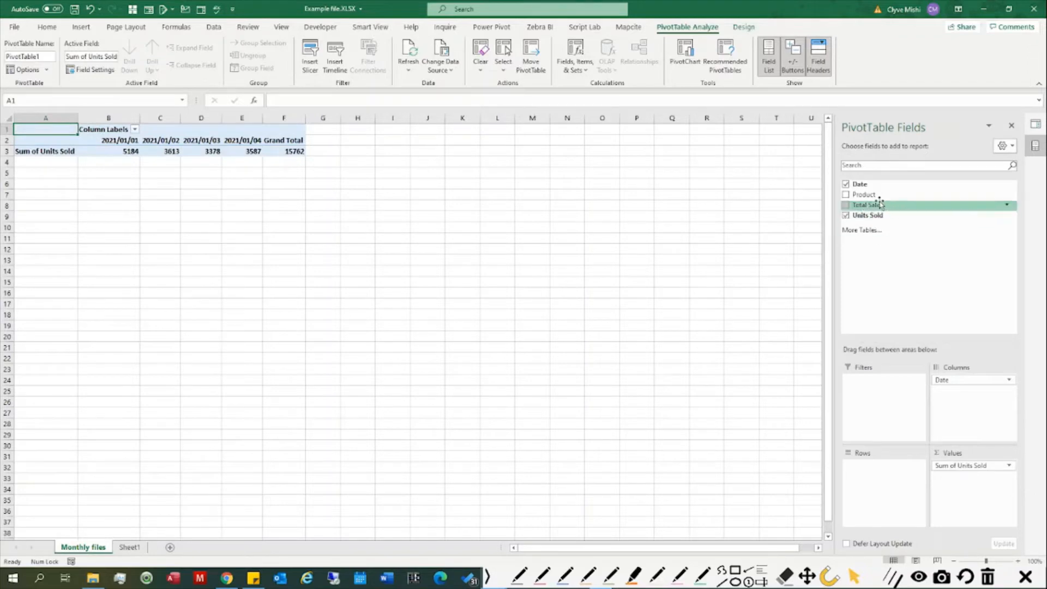
left_click_drag(875, 196, 905, 485)
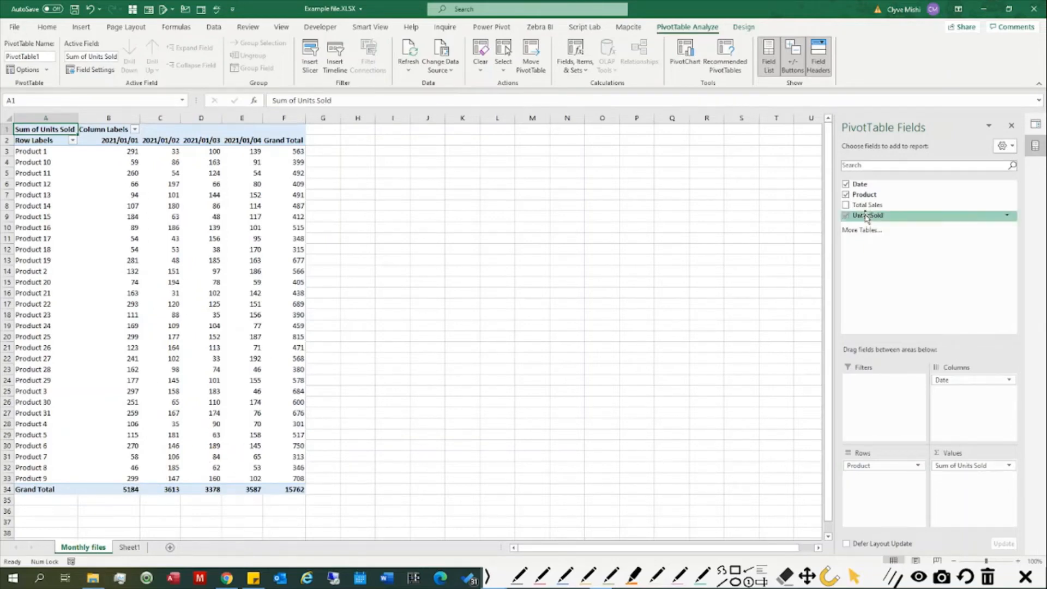
left_click_drag(863, 212, 897, 332)
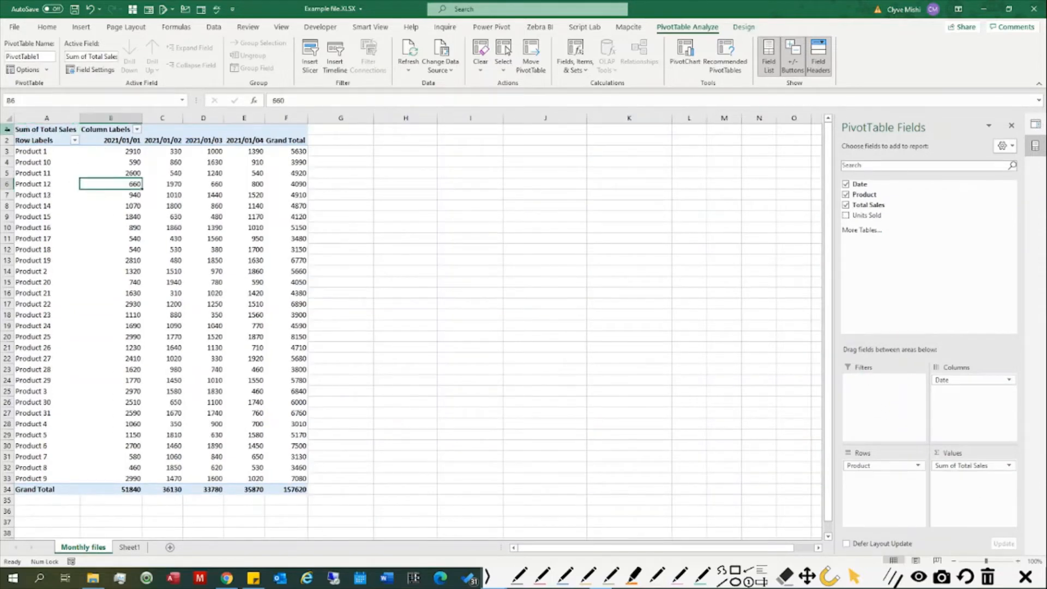
Insert 29 blank rows above the PivotTable on the Monthly files sheet
left_click(6, 129)
key("ctrl+shift+plus")
key("ctrl+shift+plus")
key("ctrl+shift+plus")
key("ctrl+shift+plus")
key("ctrl+shift+plus")
key("ctrl+shift+plus")
key("ctrl+shift+plus")
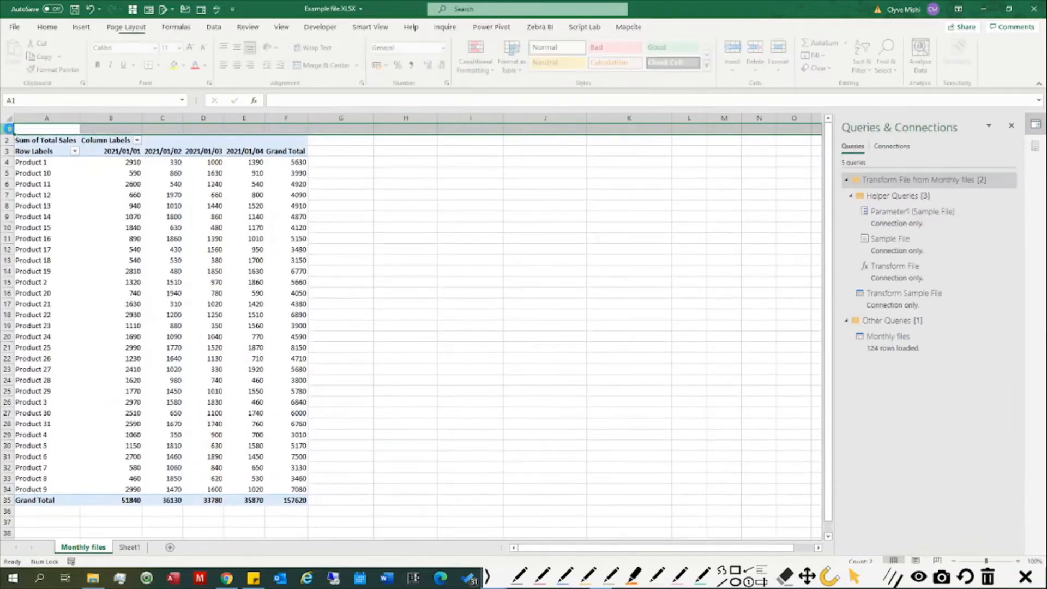
key("ctrl+shift+plus")
key("ctrl+shift+plus")
key("ctrl+shift+plus")
key("ctrl+shift+plus")
key("ctrl+shift+plus")
key("ctrl+shift+plus")
key("ctrl+shift+plus")
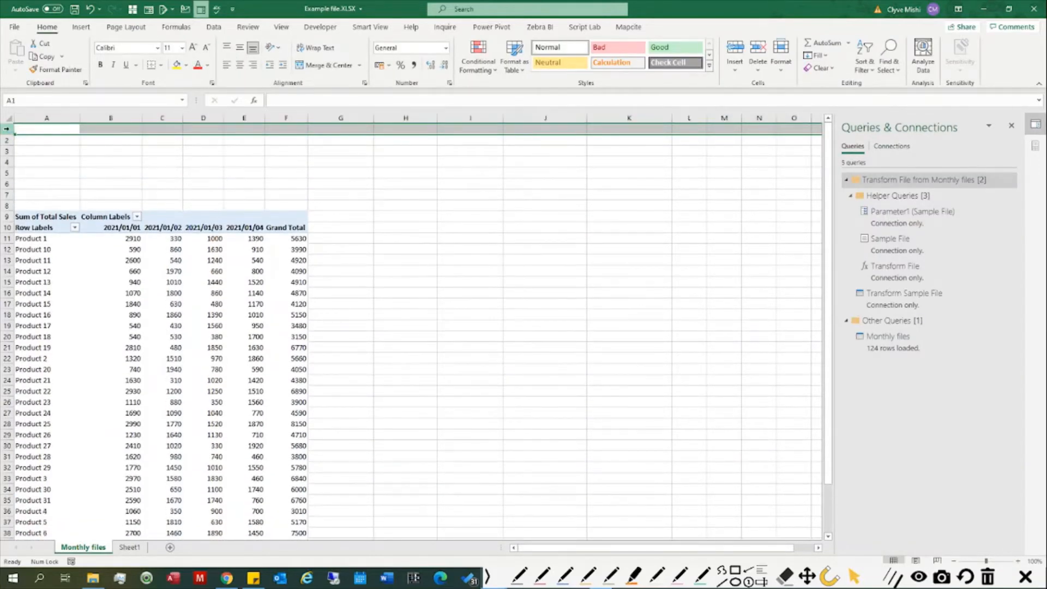
key("ctrl+shift+plus")
key("ctrl+shift+plus")
key("ctrl+shift+plus")
key("ctrl+shift+plus")
key("ctrl+shift+plus")
key("ctrl+shift+plus")
key("ctrl+shift+plus")
key("ctrl+shift+plus")
key("ctrl+shift+plus")
key("ctrl+shift+plus")
key("ctrl+shift+plus")
key("ctrl+shift+plus")
key("ctrl+shift+plus")
key("ctrl+shift+plus")
key("ctrl+shift+plus")
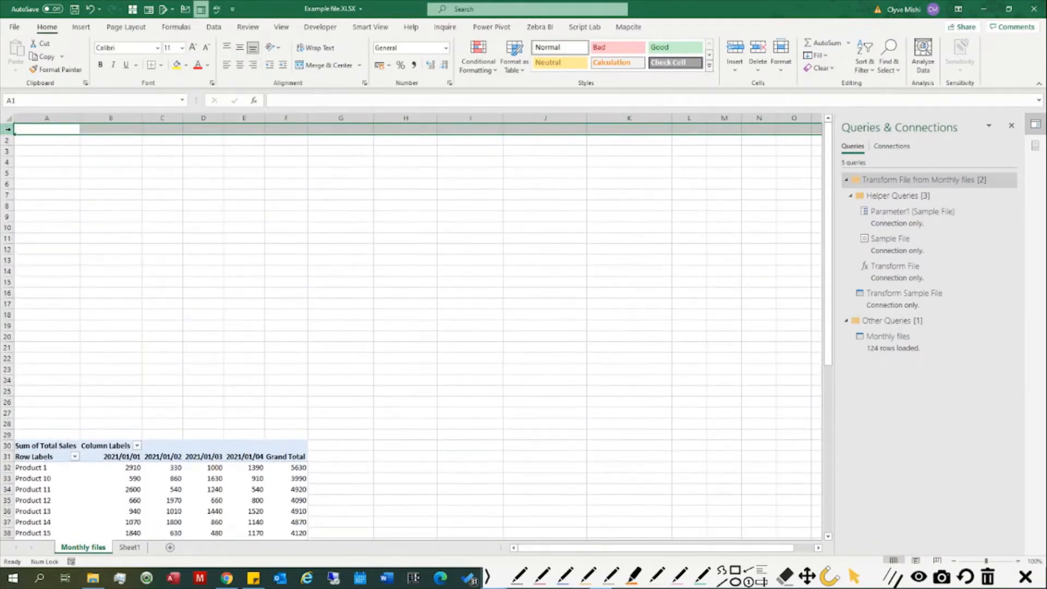
Insert a Clustered Column PivotChart and fit it into the blank rows above the PivotTable, about 14.38 cm high and 30.9 cm wide
left_click(128, 518)
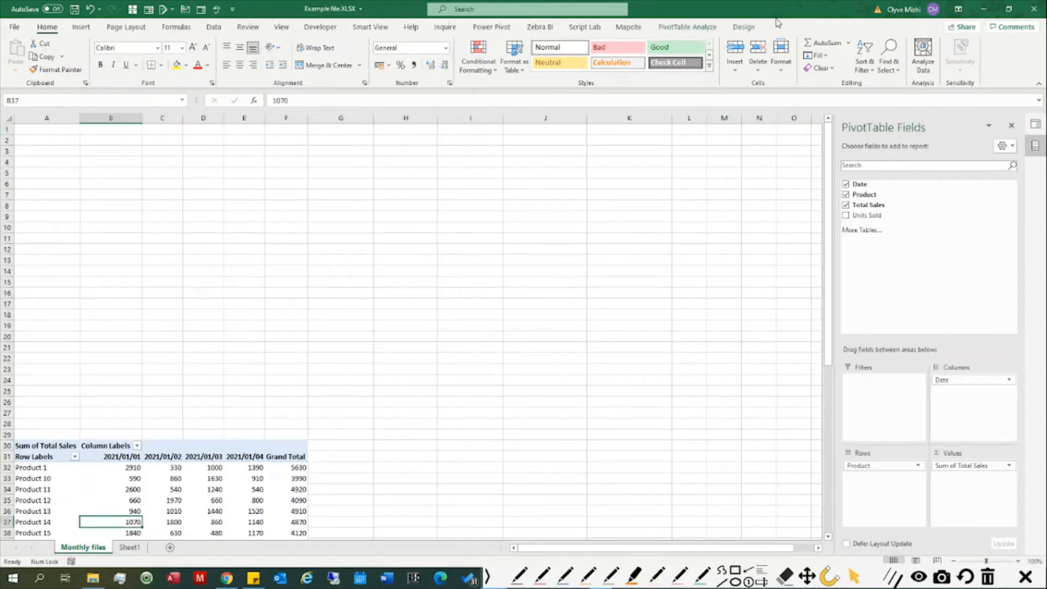
left_click(690, 31)
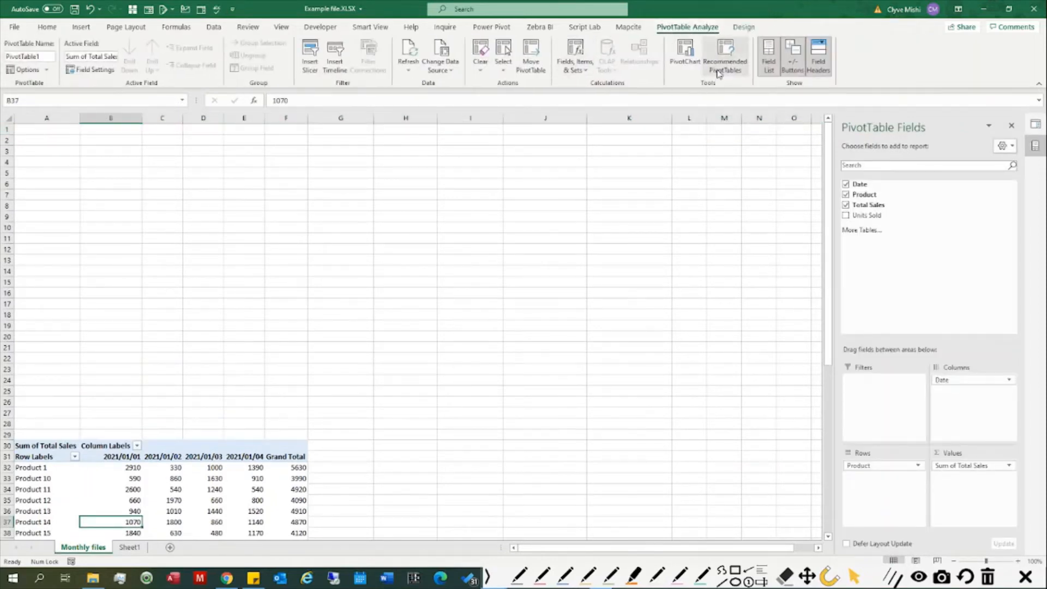
left_click(684, 55)
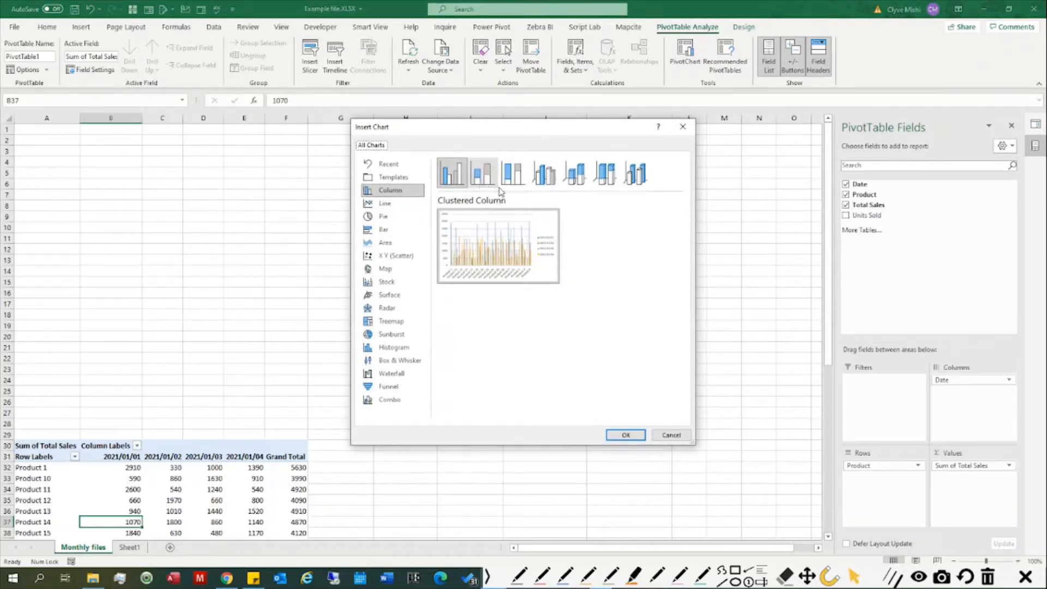
left_click(456, 182)
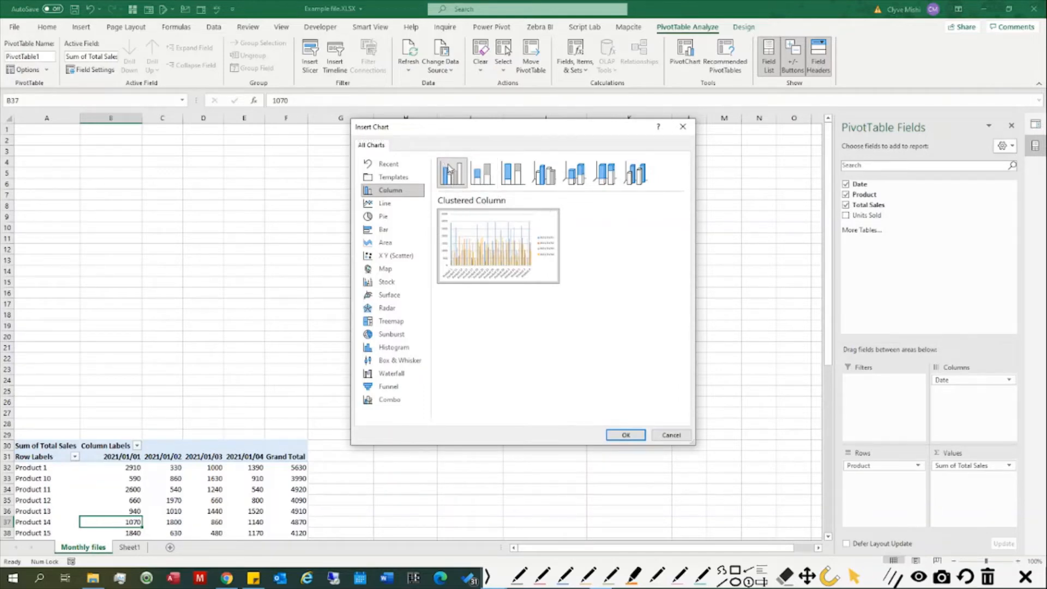
left_click(625, 435)
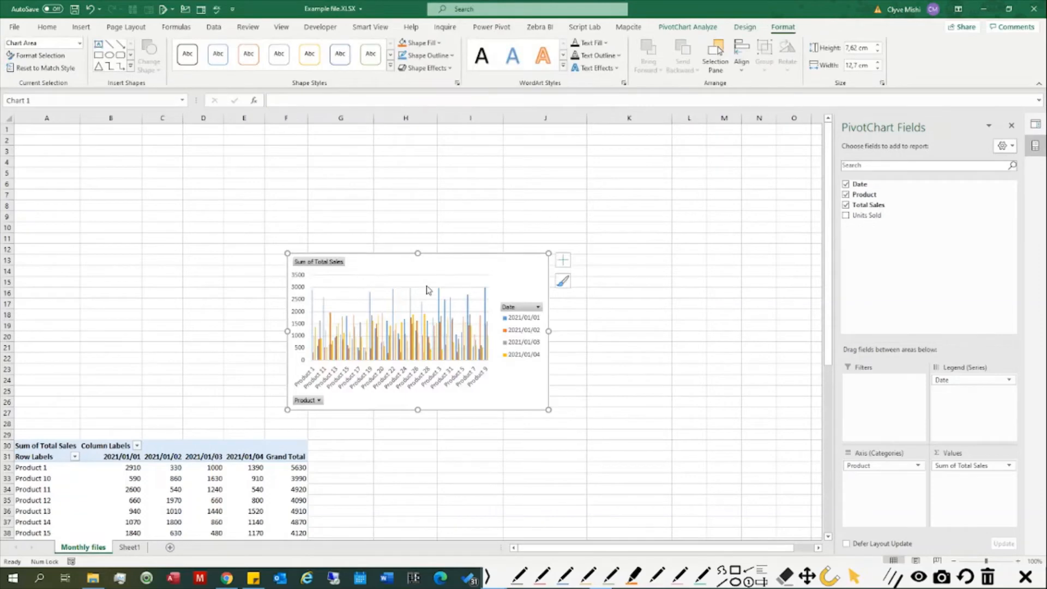
left_click_drag(433, 264, 157, 141)
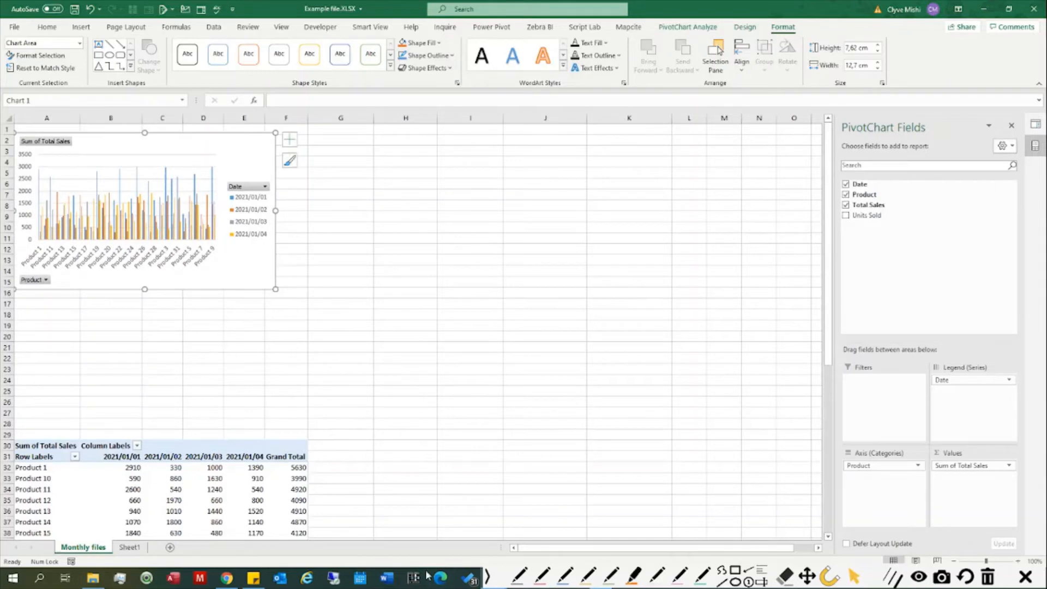
left_click_drag(274, 290, 651, 429)
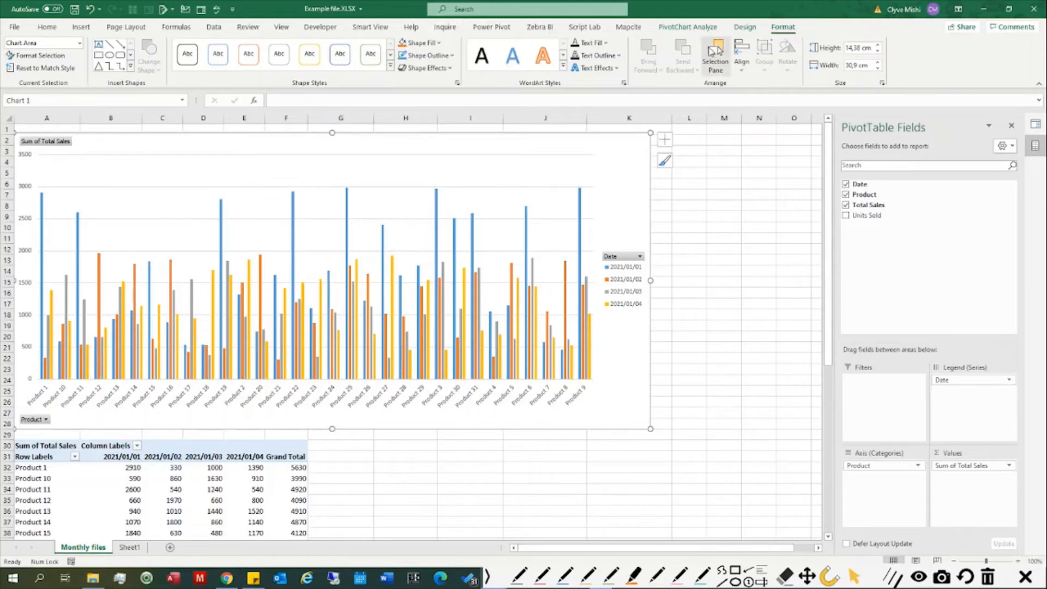
Change the PivotChart type to Stacked Column and check the choices of its Date filter without changing them
left_click(745, 28)
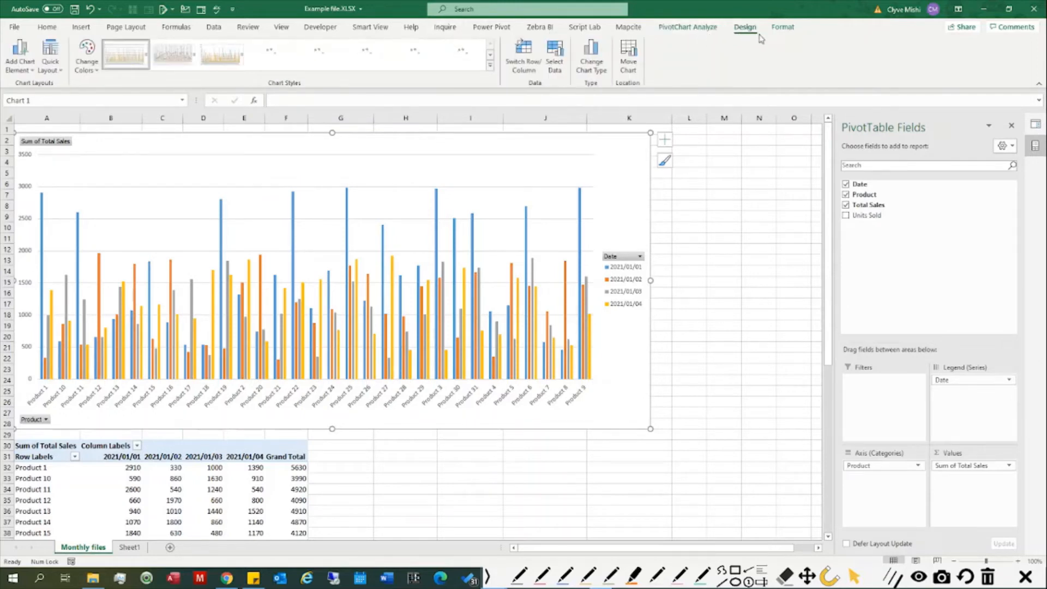
left_click(592, 54)
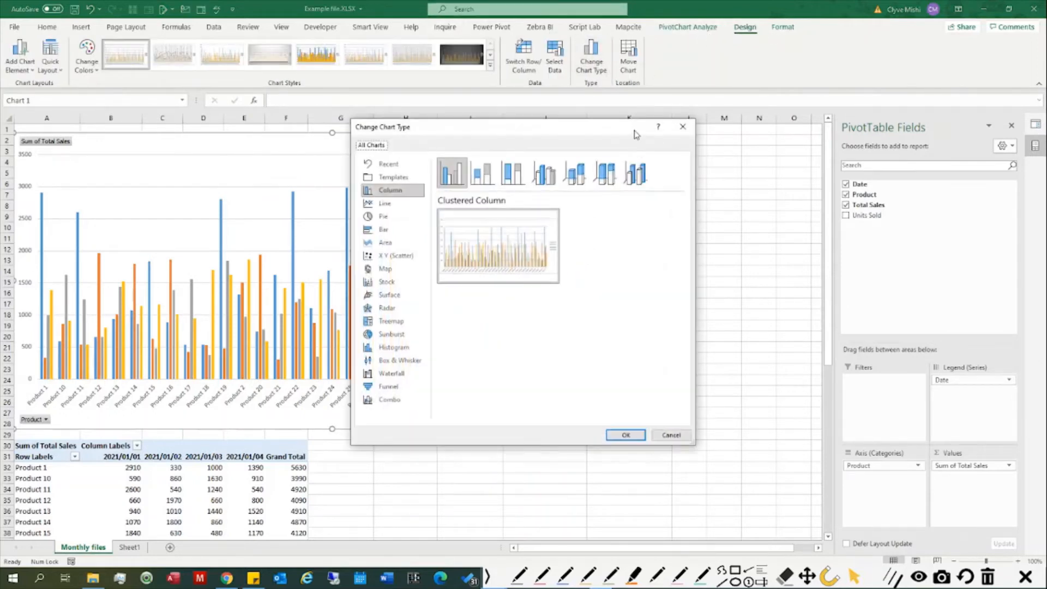
left_click(489, 176)
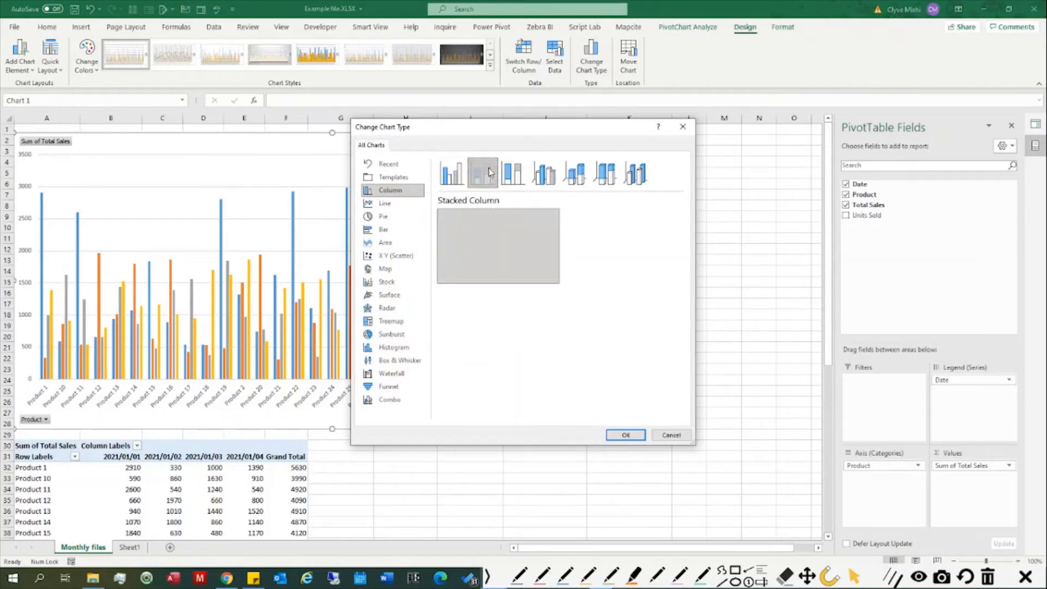
left_click(620, 439)
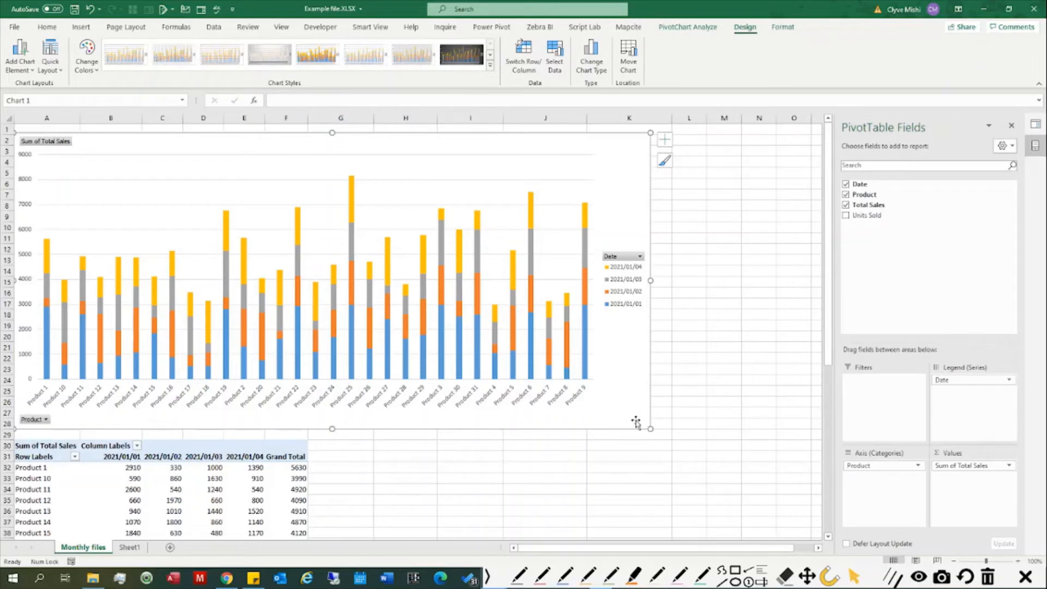
left_click(639, 255)
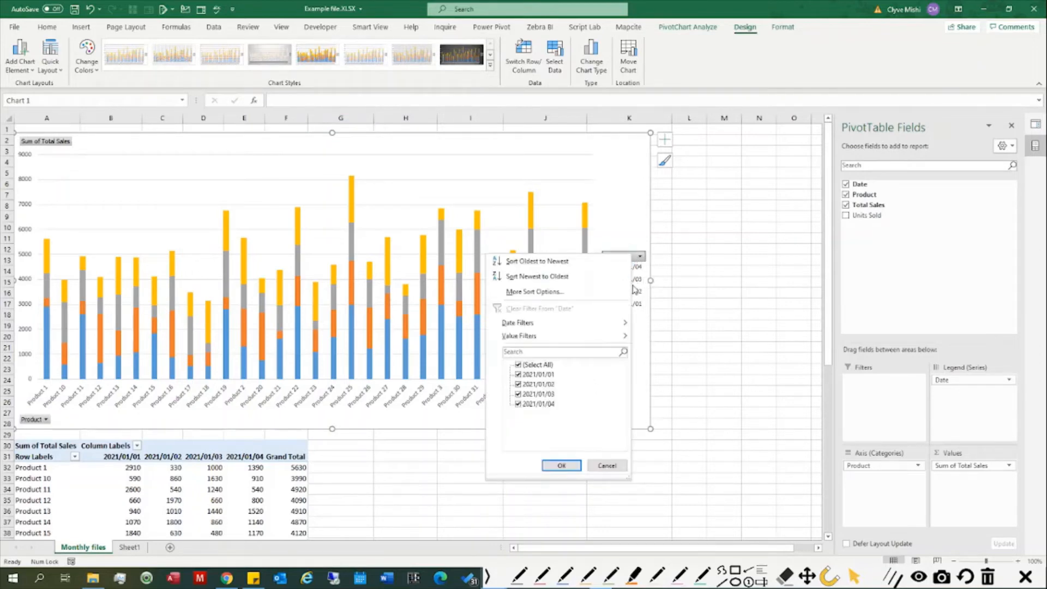
left_click(662, 403)
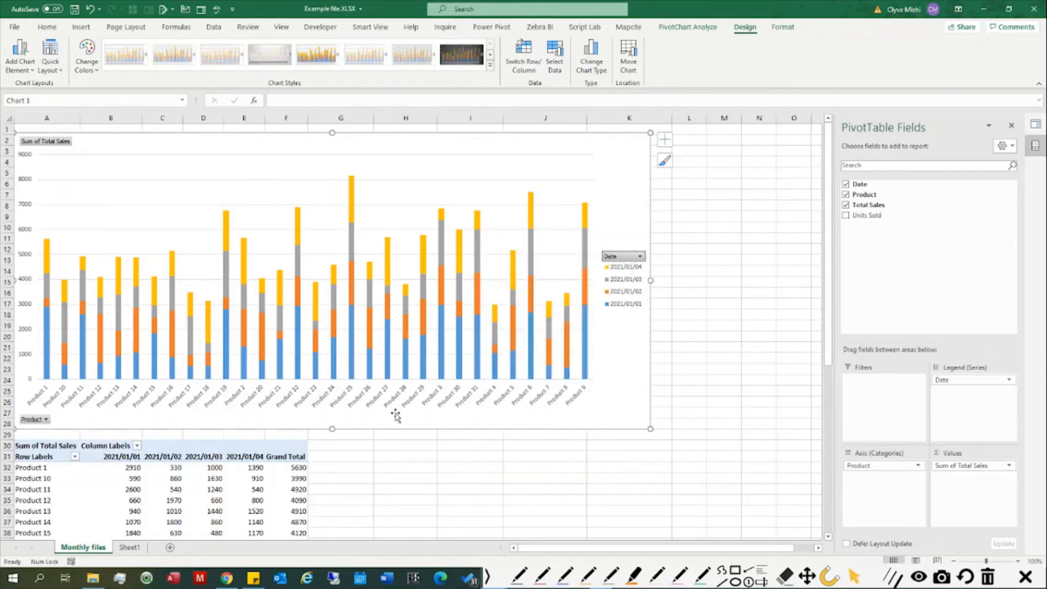
Deselect the chart and save the workbook with the finished PivotTable and chart
scroll(368, 444, "down", 2)
left_click(349, 423)
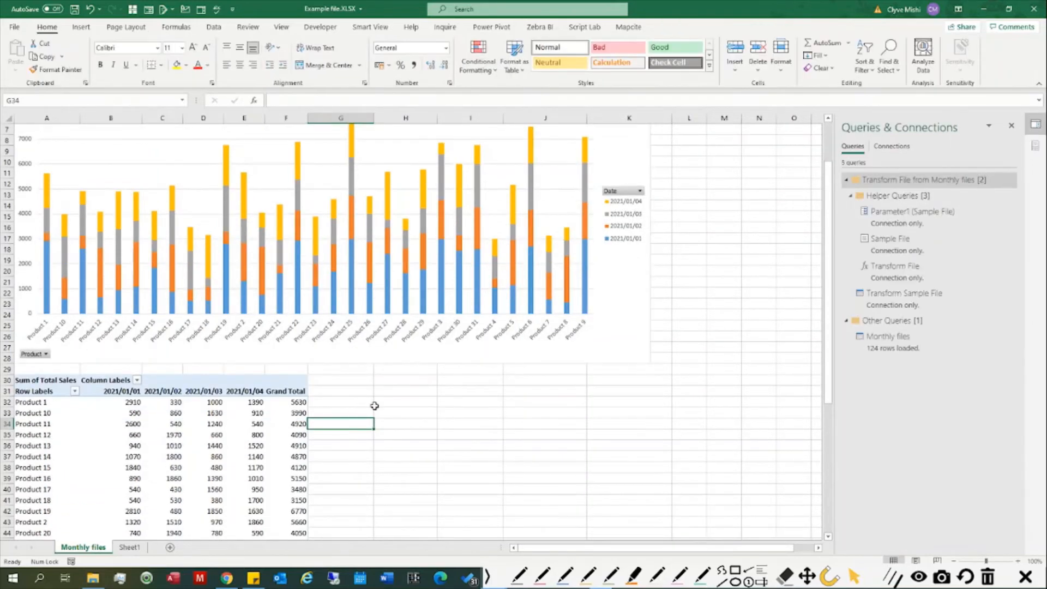
key("ctrl+s")
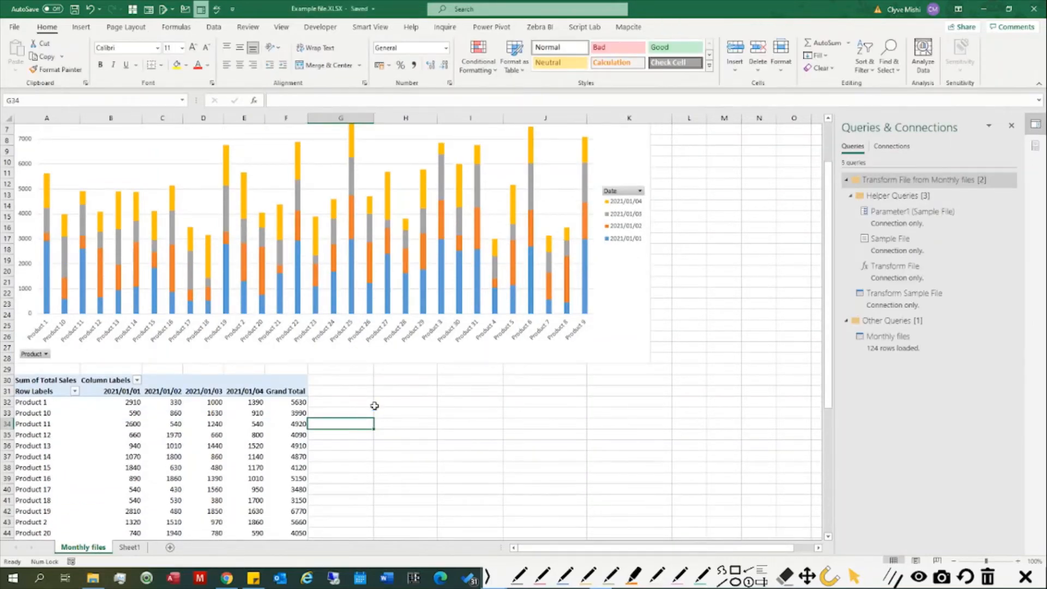
scroll(451, 381, "up", 2)
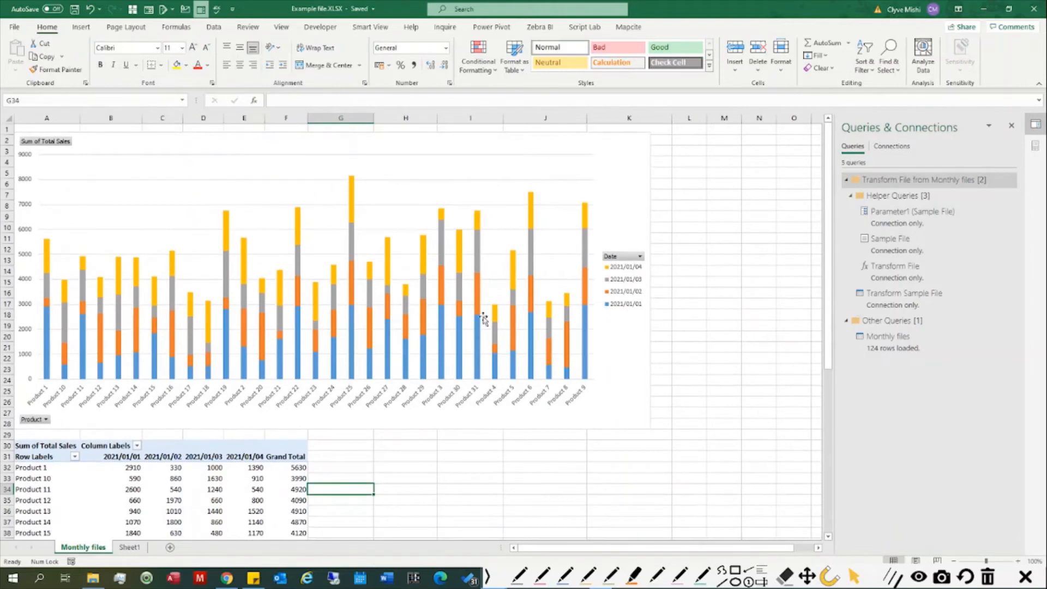
Switch to File Explorer and add the files Jan05.XLSX to Jan15.XLSX from the Day116 Excel Automation folder to the Monthly files folder
left_click(93, 578)
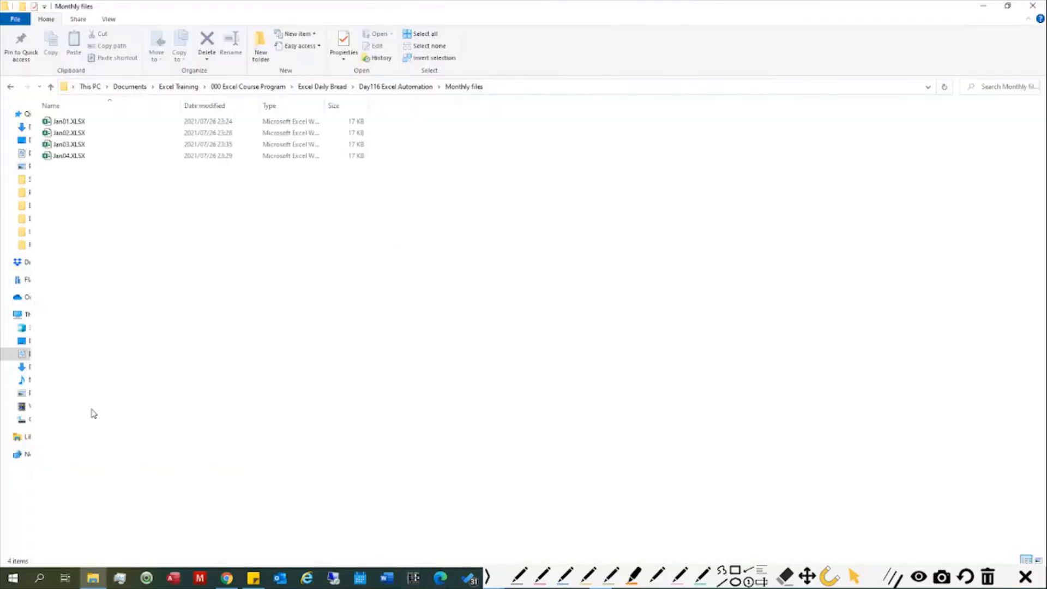
left_click(396, 86)
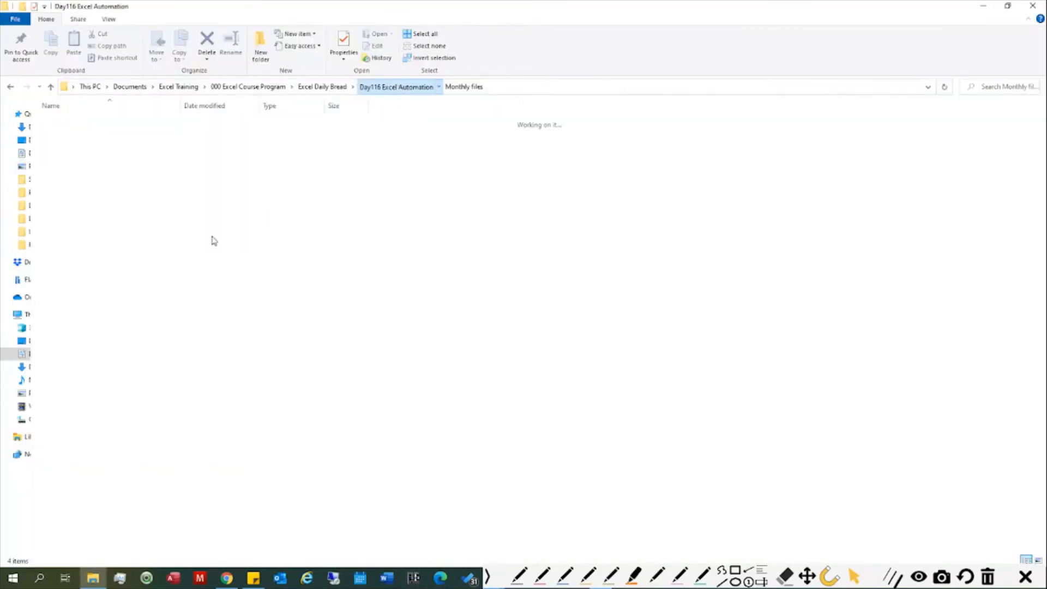
left_click(73, 180)
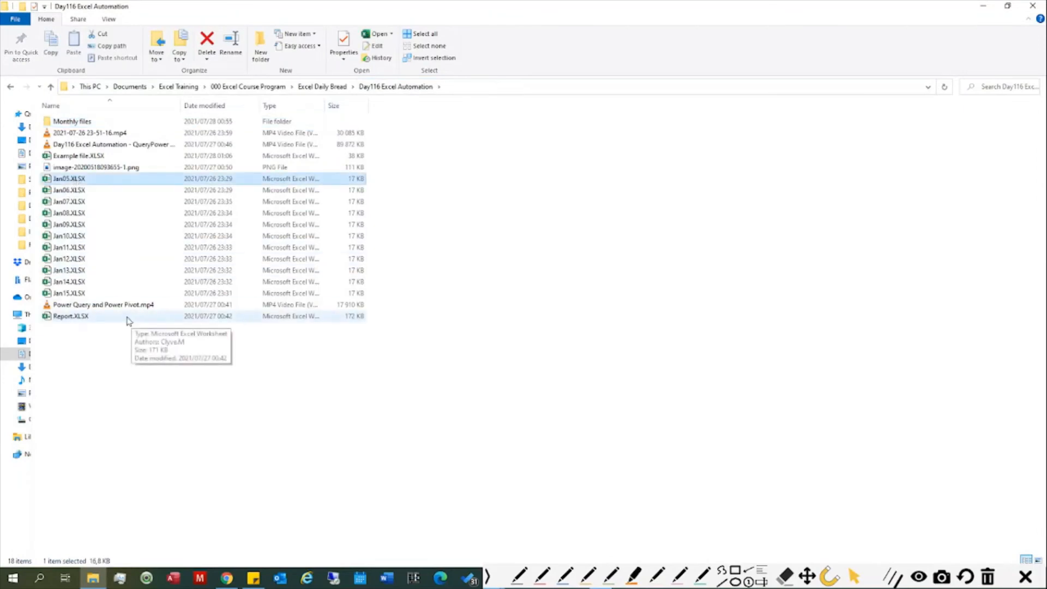
left_click(89, 294, "shift")
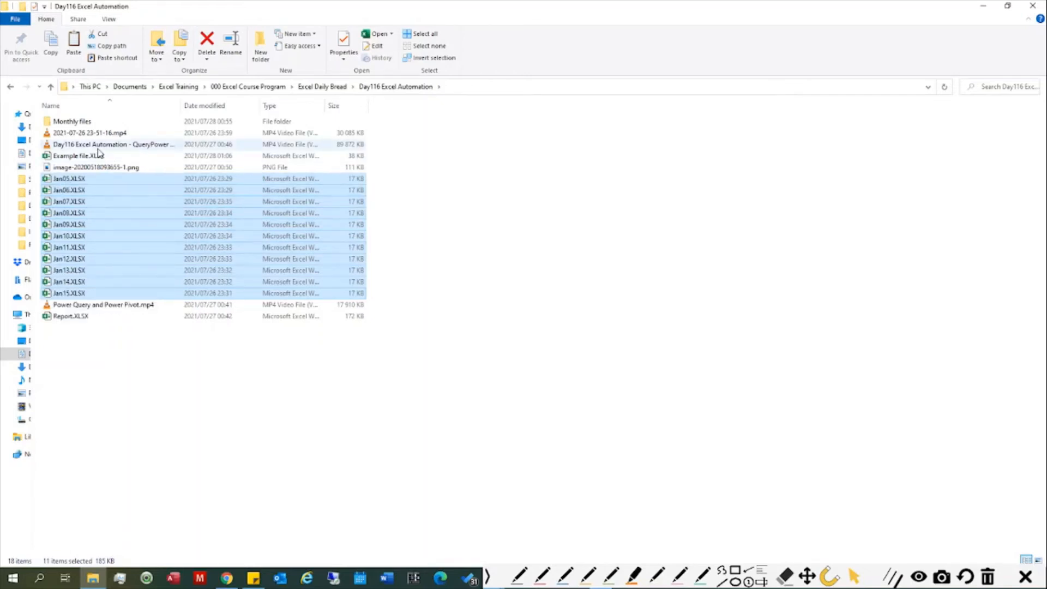
double_click(88, 123)
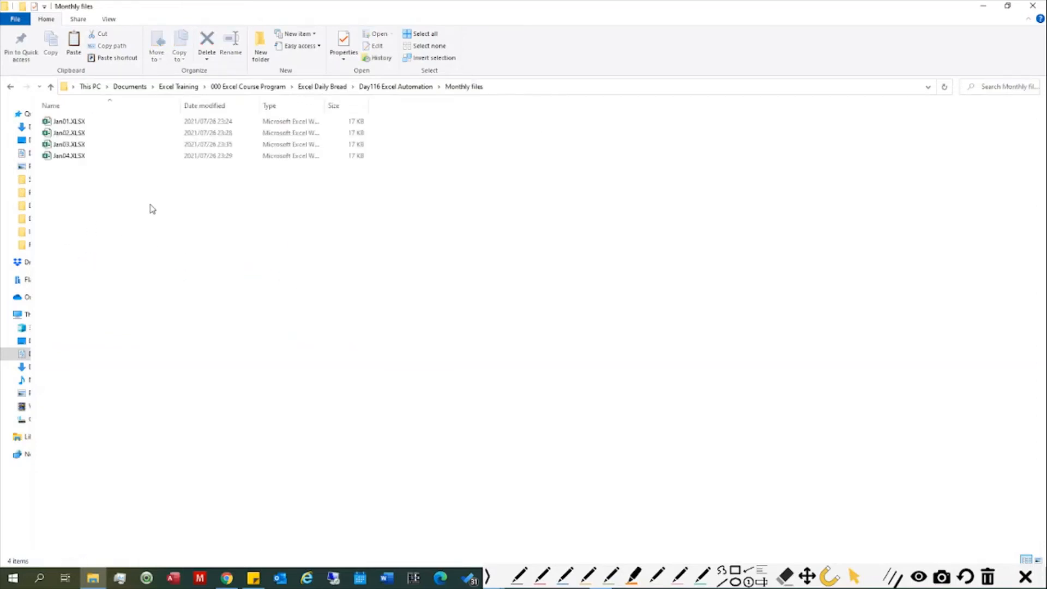
key("ctrl+v")
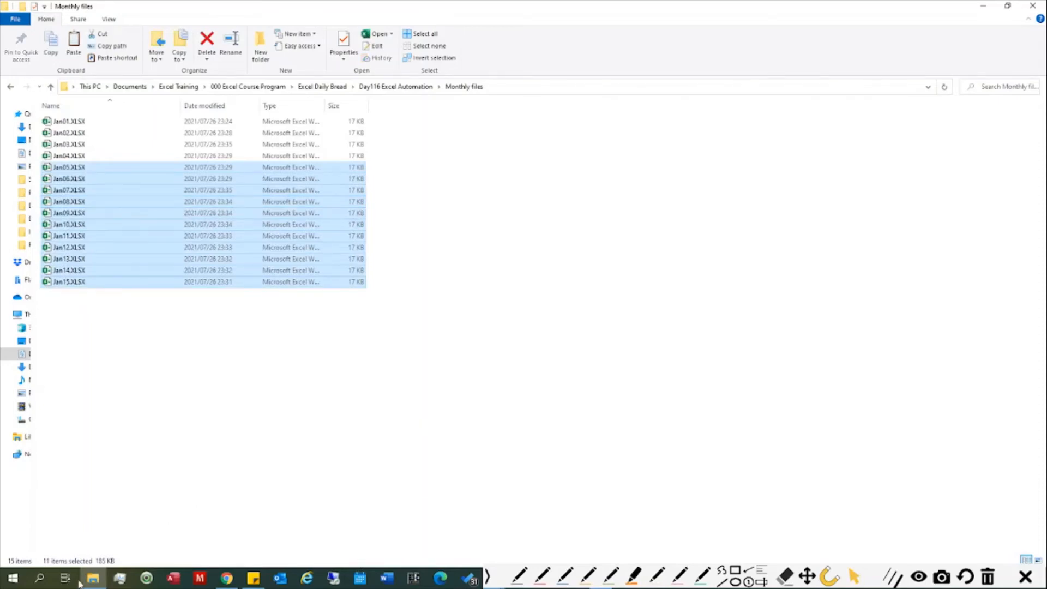
Switch back to the Excel workbook and refresh the PivotTable so that it takes in the added daily files
left_click(95, 579)
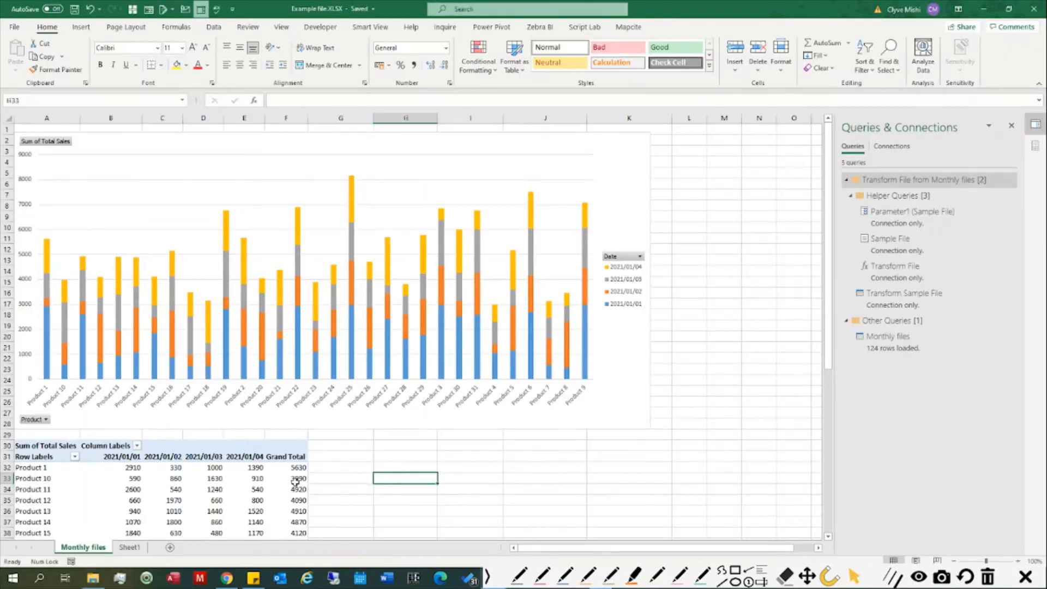
left_click(291, 478)
scroll(244, 446, "down", 3)
right_click(243, 425)
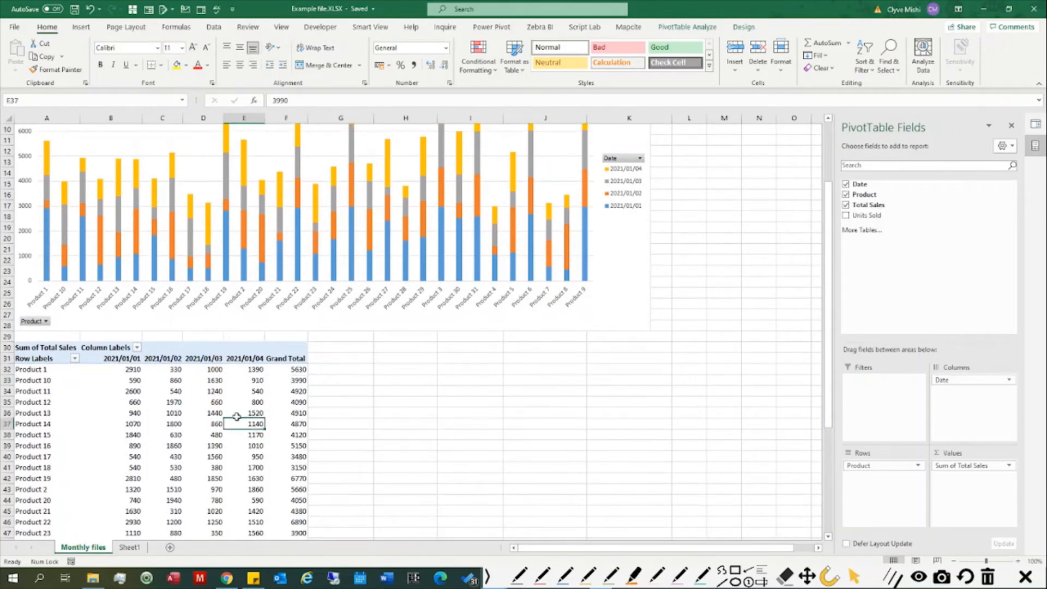
left_click(282, 289)
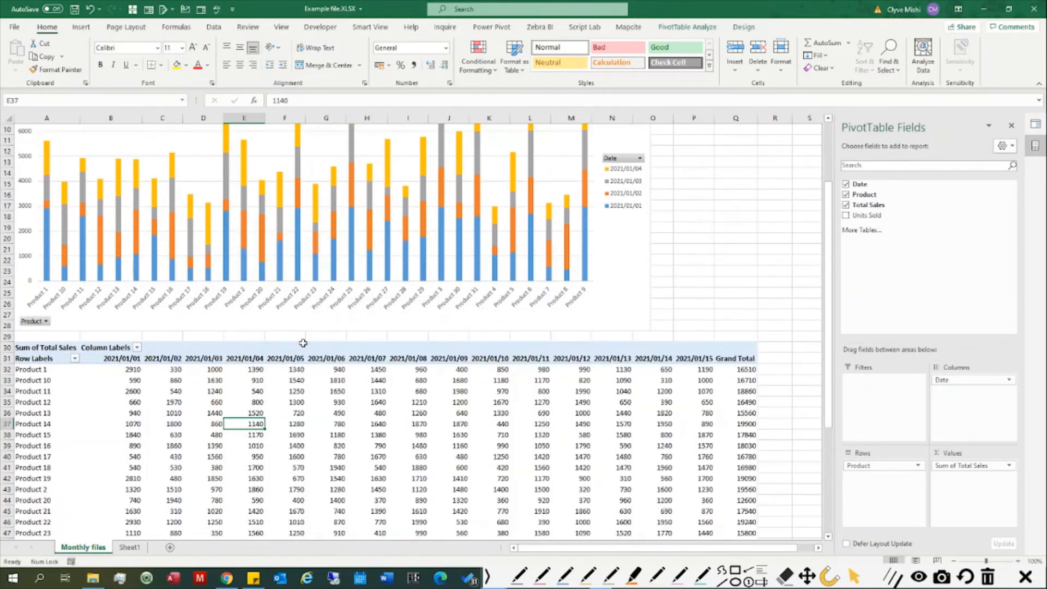
Examine the refreshed PivotTable and PivotChart, including the date columns, the chart legend and the grand totals
left_click(149, 380)
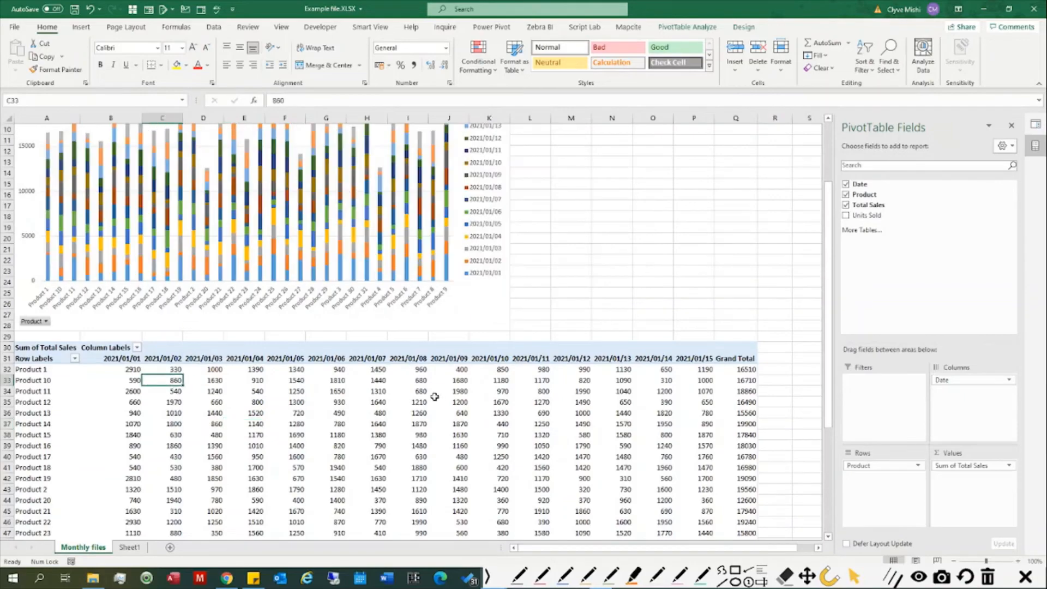
scroll(436, 390, "up", 3)
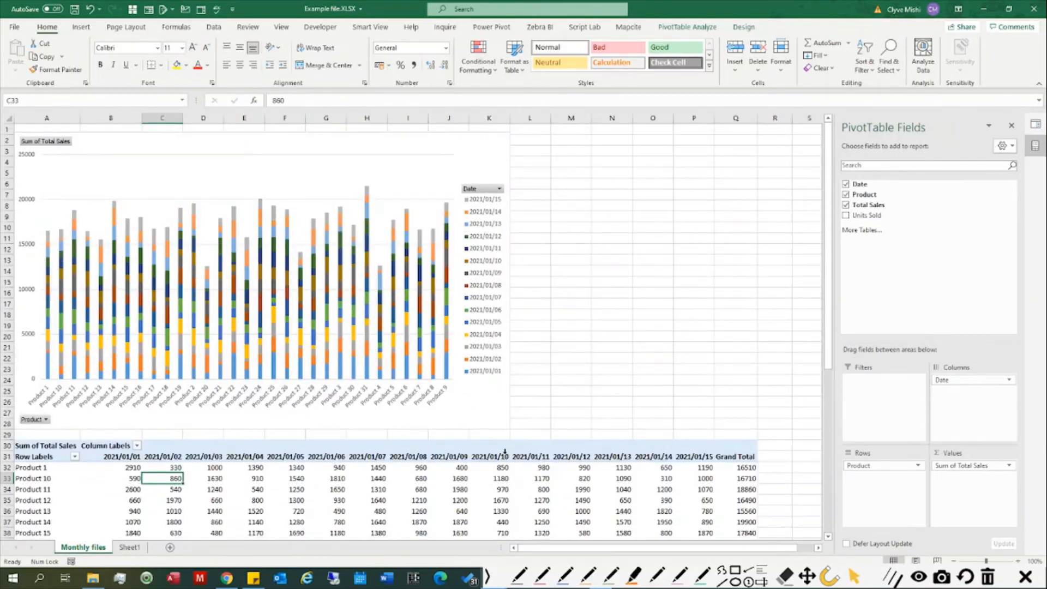
scroll(505, 452, "down", 2)
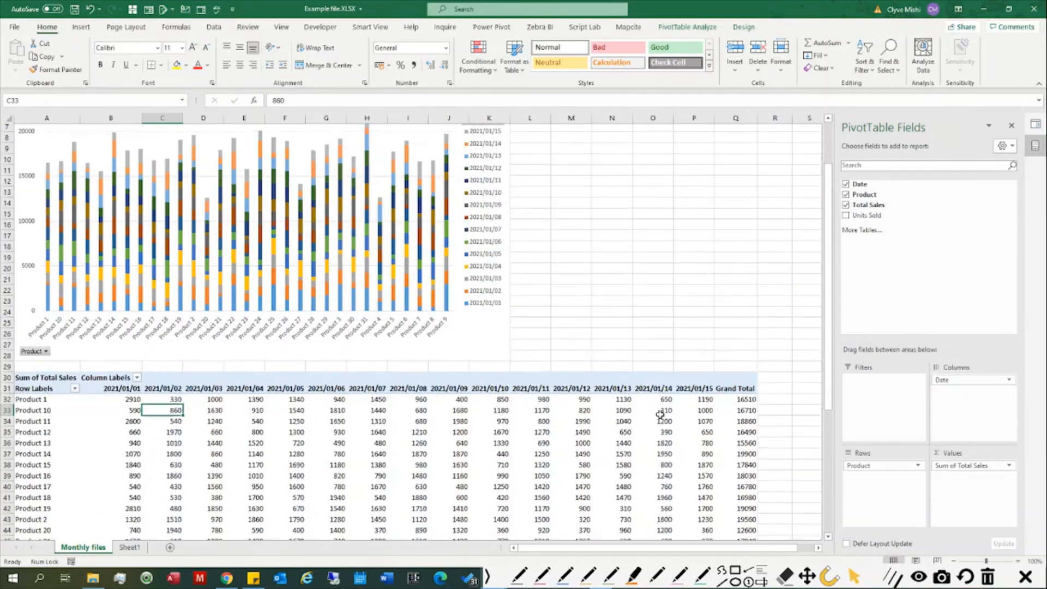
scroll(660, 415, "down", 3)
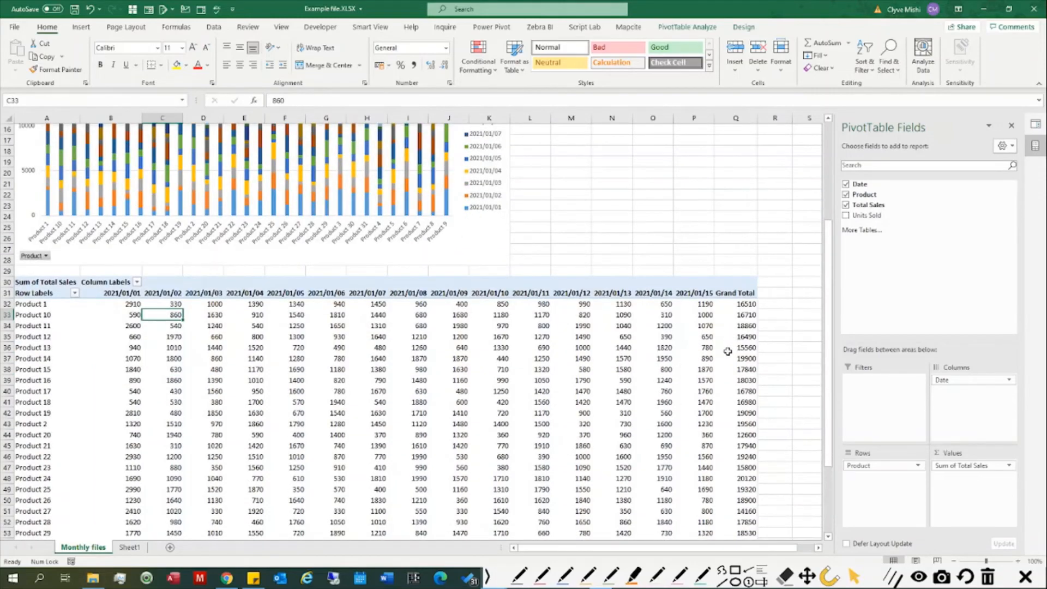
scroll(728, 352, "down", 4)
scroll(519, 374, "up", 8)
left_click(492, 371)
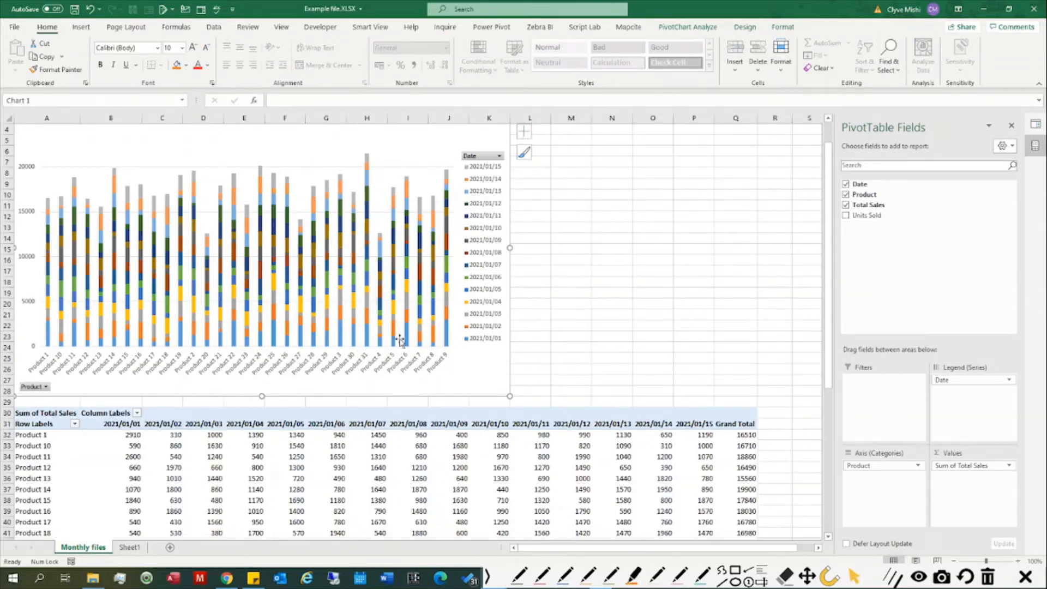
scroll(303, 359, "up", 1)
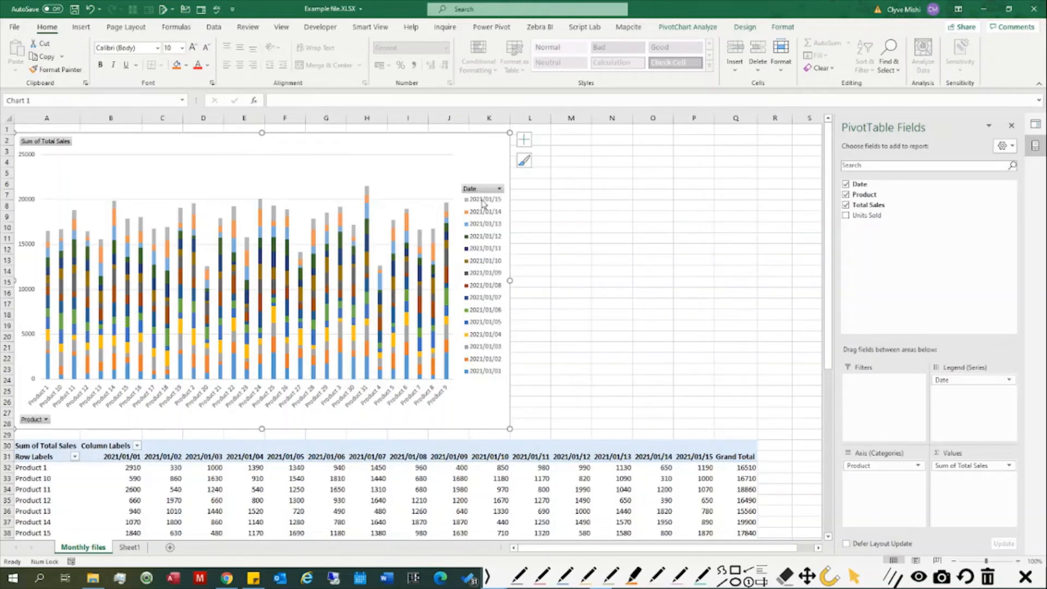
scroll(596, 367, "down", 7)
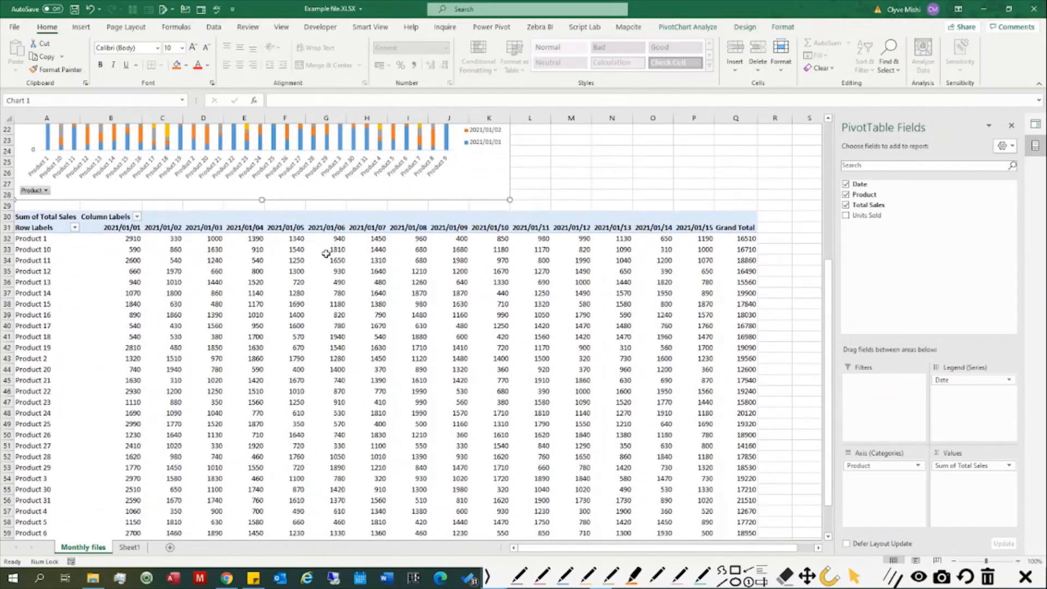
left_click(700, 232)
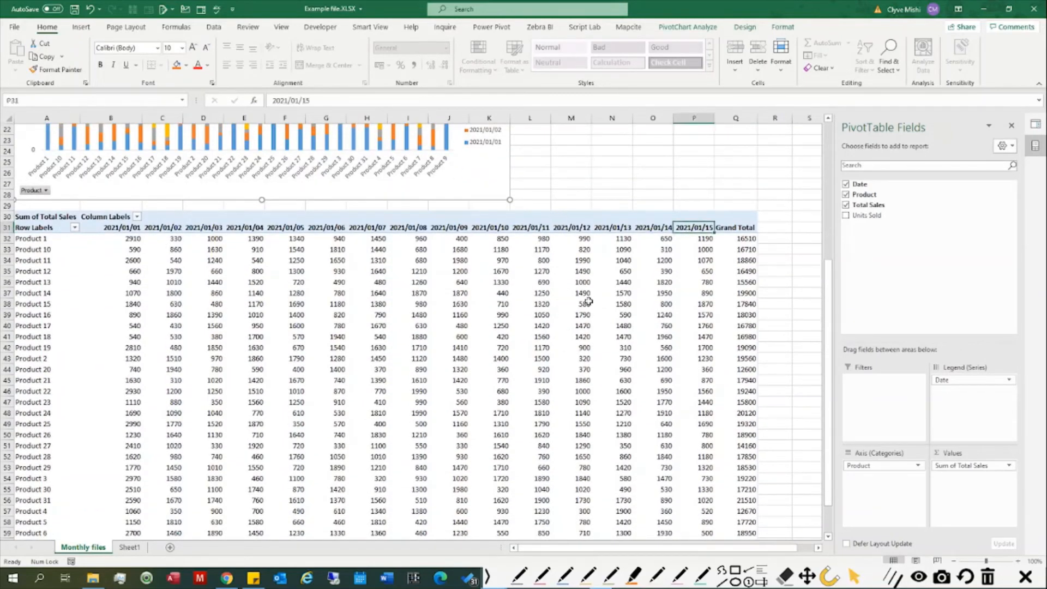
scroll(650, 399, "up", 7)
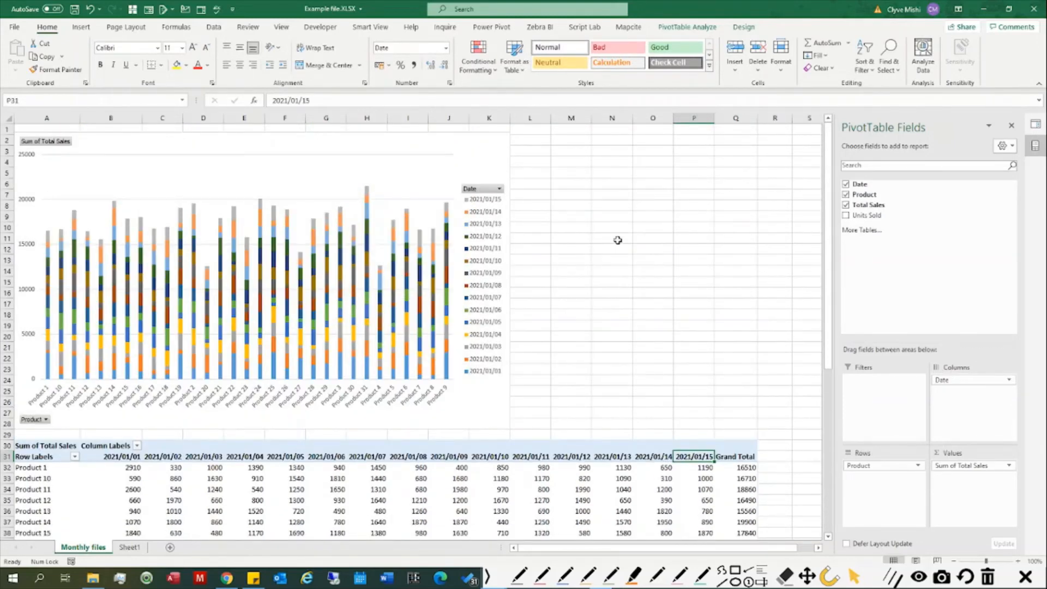
Insert a timeline for the Date field of the PivotTable and place it in the empty area beside the chart
left_click(743, 27)
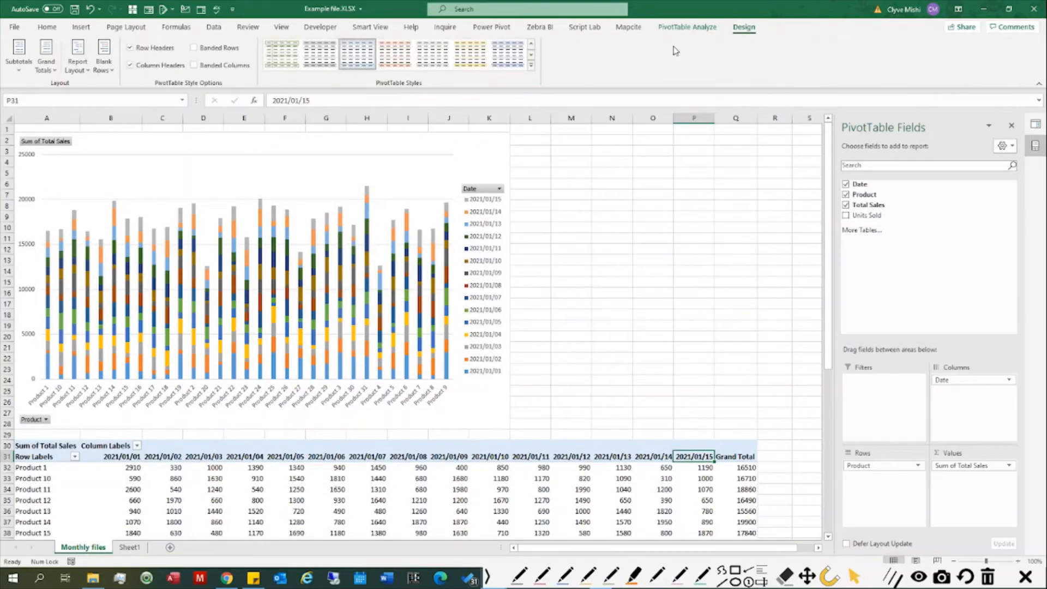
left_click(688, 27)
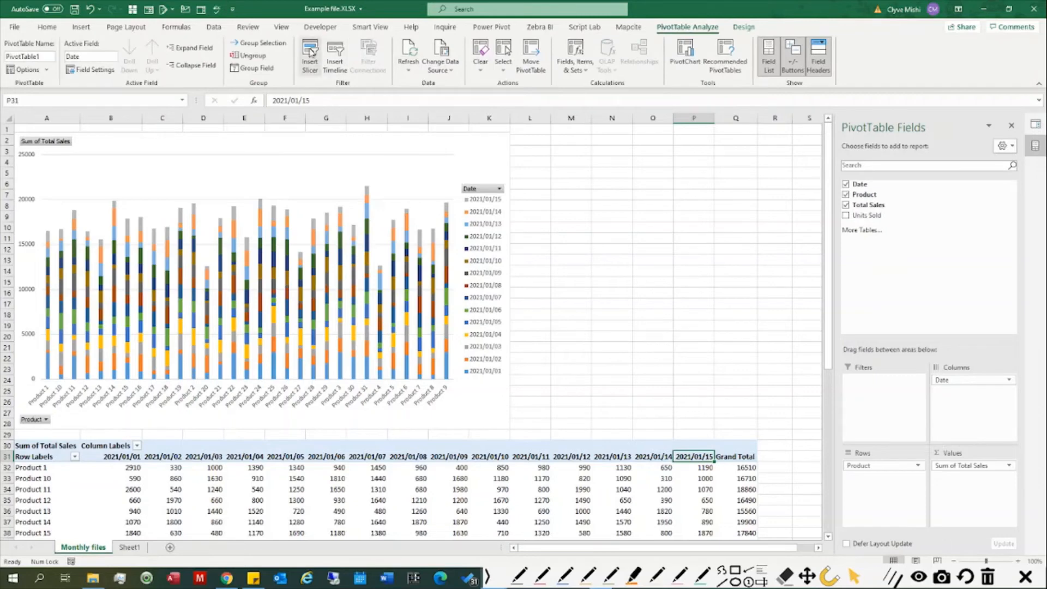
left_click(335, 61)
left_click(502, 315)
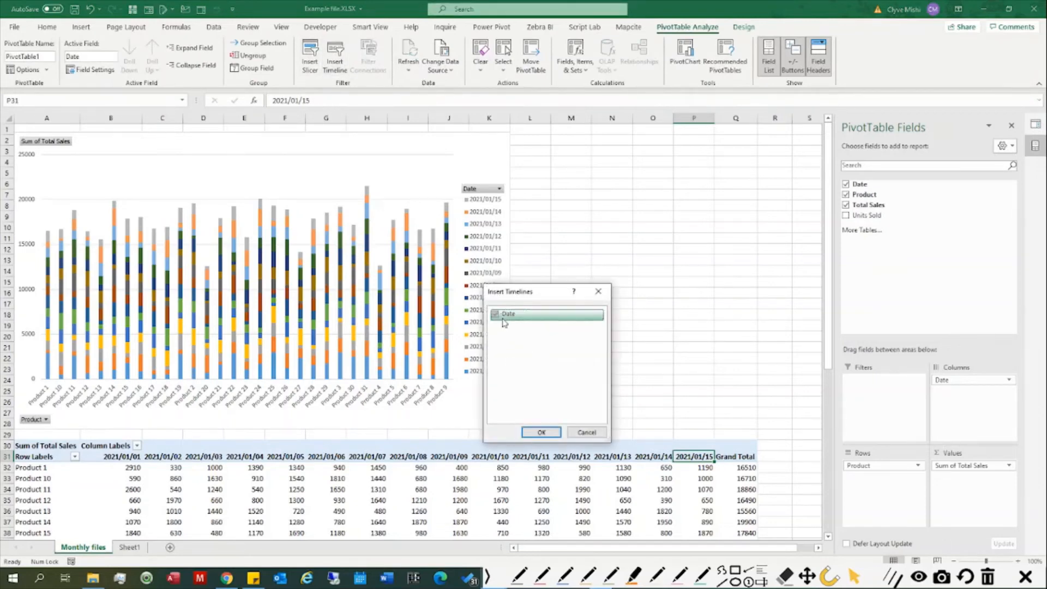
left_click(541, 432)
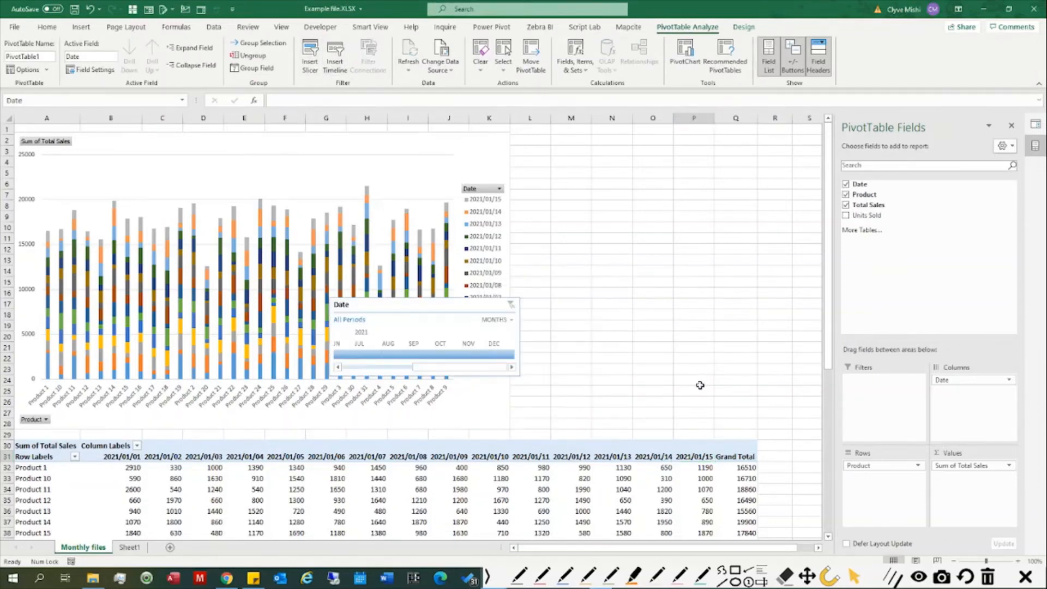
left_click_drag(403, 315, 621, 207)
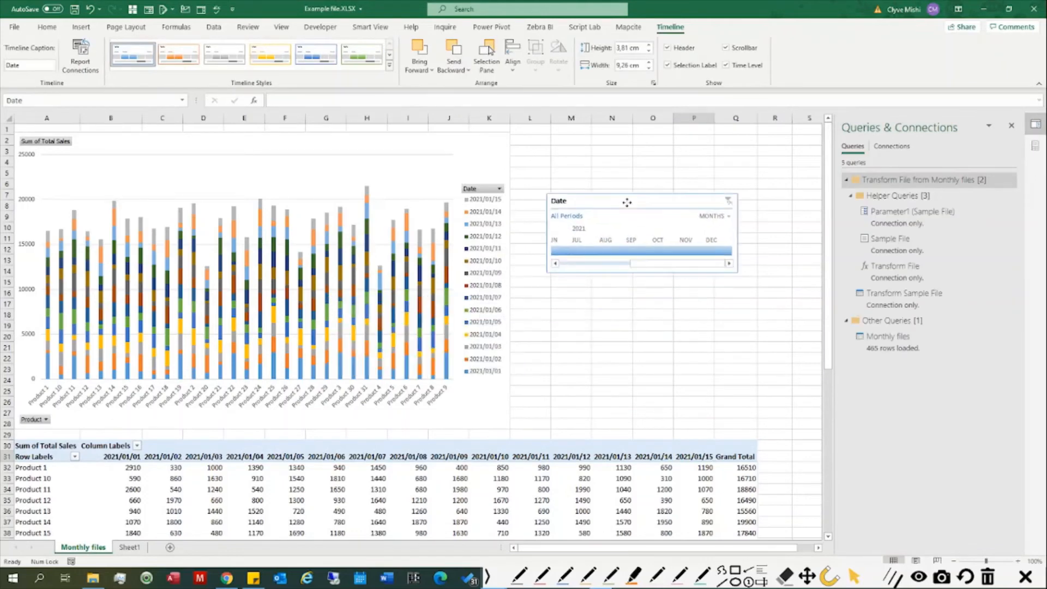
Switch the Date timeline to days and filter the report first to Jan 1 - 7 2021, and finally to Jan 8 - 15 2021
left_click(727, 218)
left_click(726, 277)
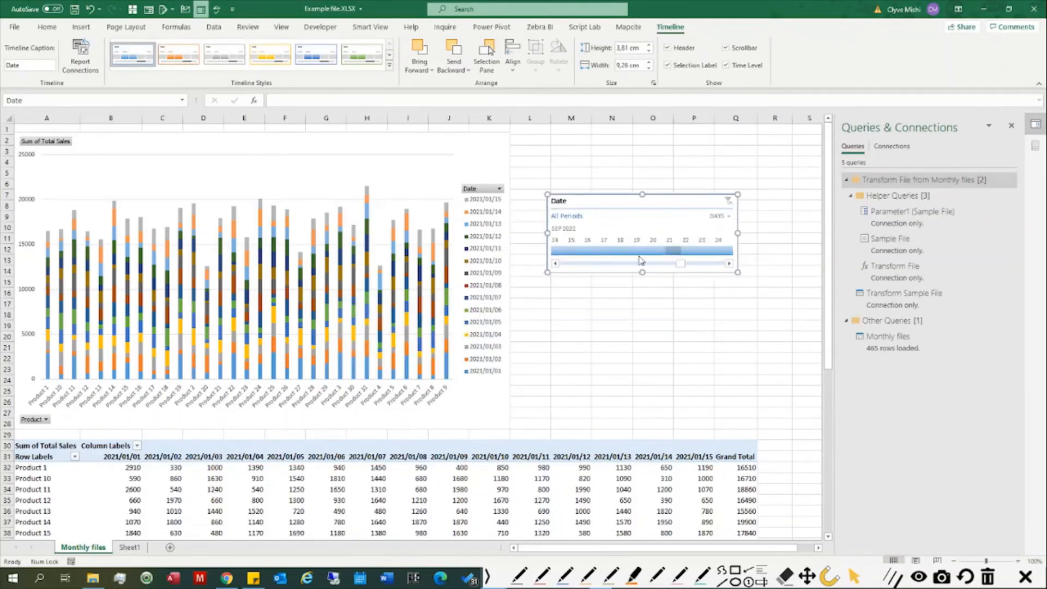
mouse_move(680, 267)
left_mouse_down()
mouse_move(531, 266)
mouse_move(670, 254)
left_mouse_up()
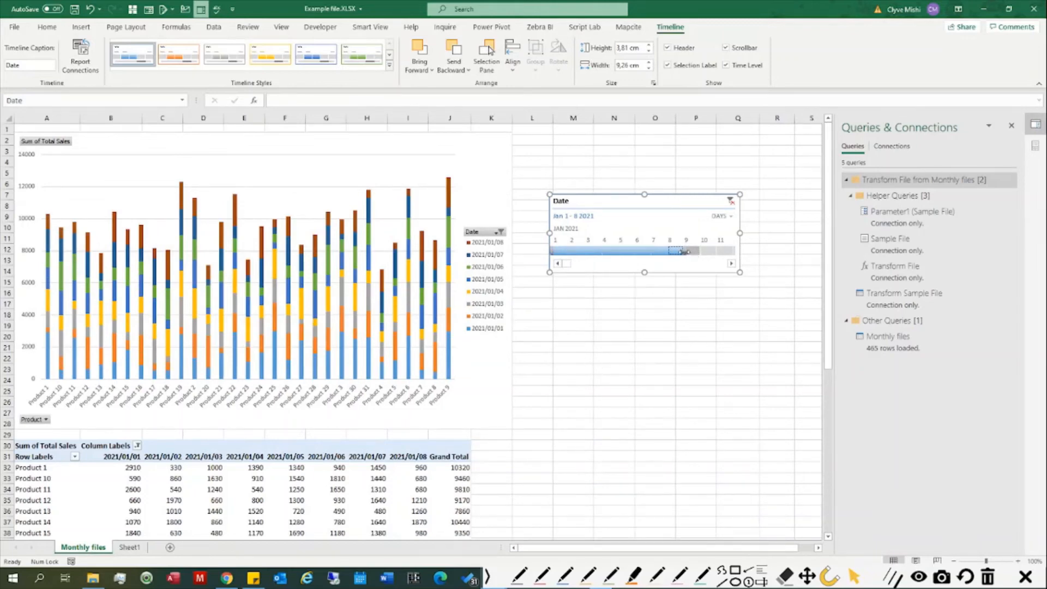
left_click_drag(682, 250, 672, 249)
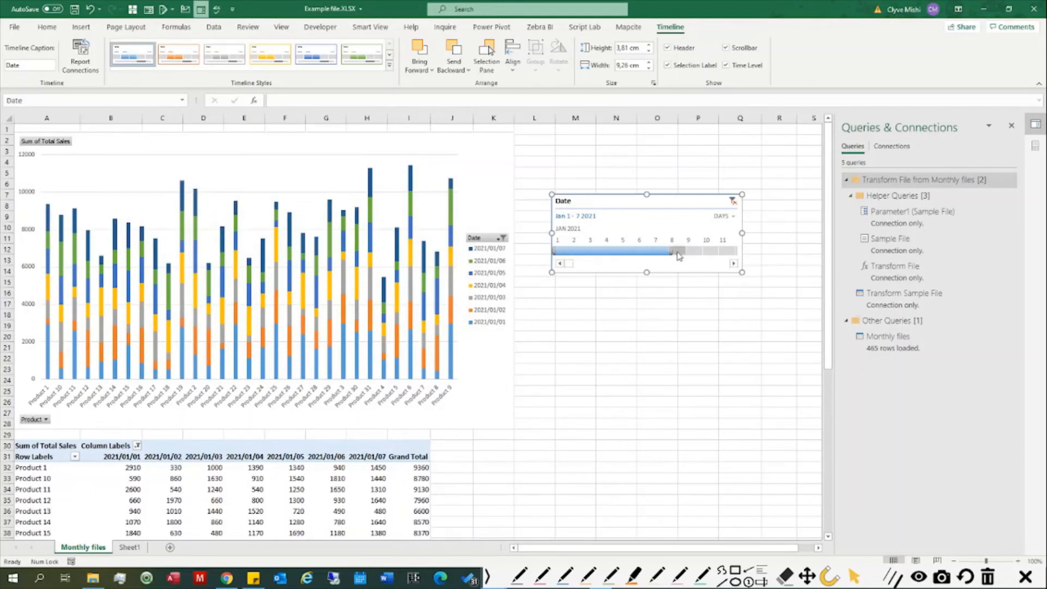
mouse_move(680, 254)
left_mouse_down()
mouse_move(758, 254)
mouse_move(670, 255)
mouse_move(700, 254)
left_mouse_up()
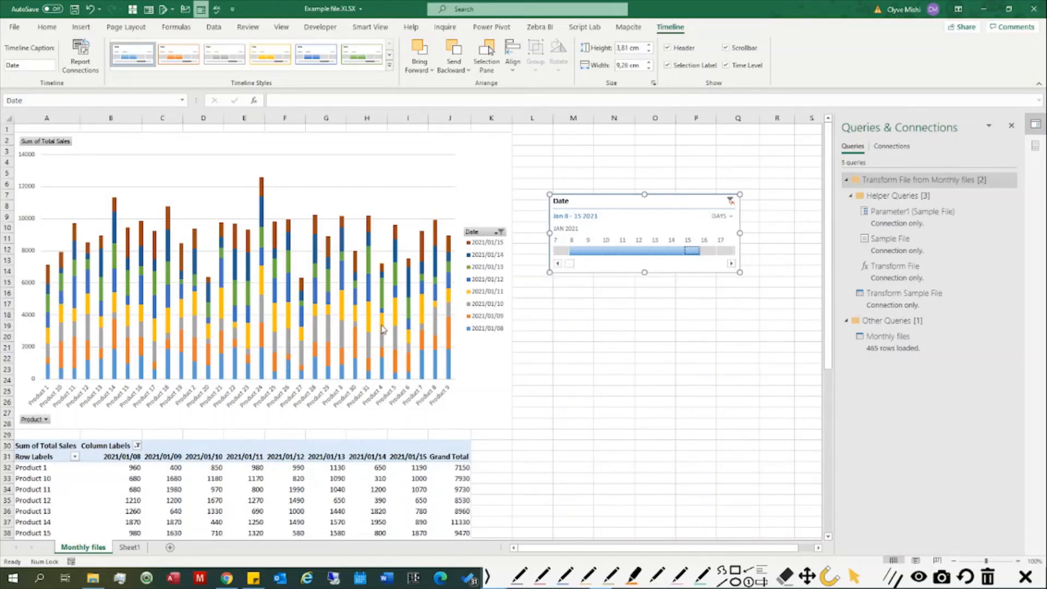
Open the Monthly files query in the Power Query Editor and review its Changed Type and Changed Type1 steps
mouse_move(262, 183)
left_click(894, 358)
right_click(895, 358)
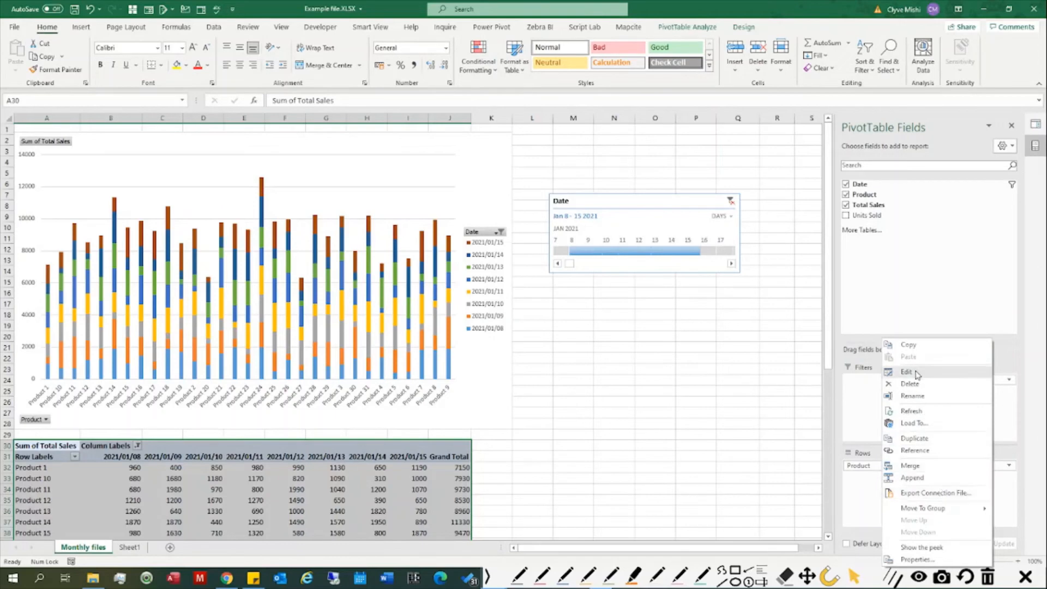
left_click(908, 372)
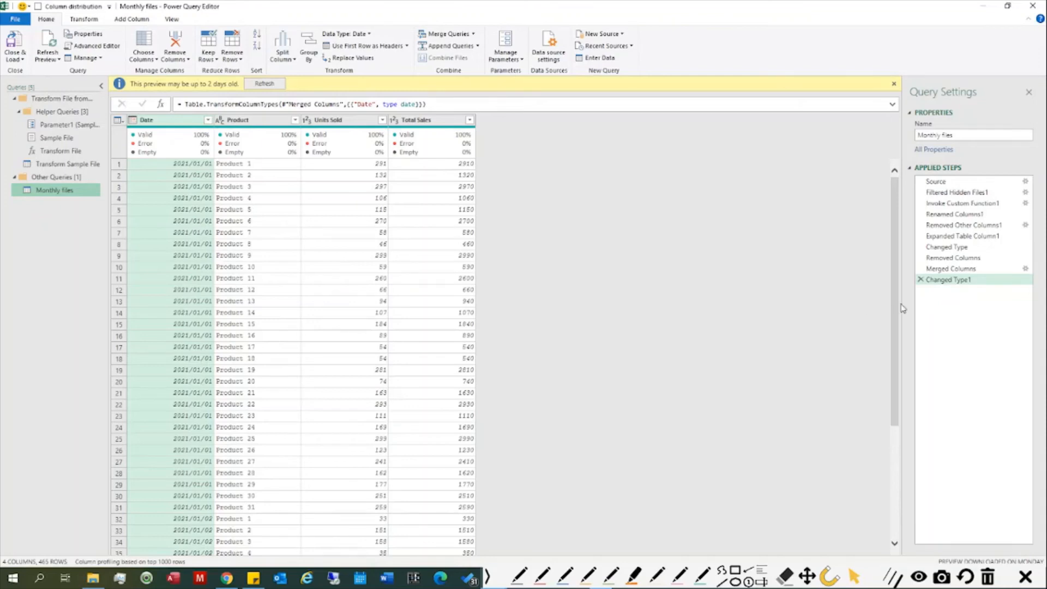
left_click(946, 248)
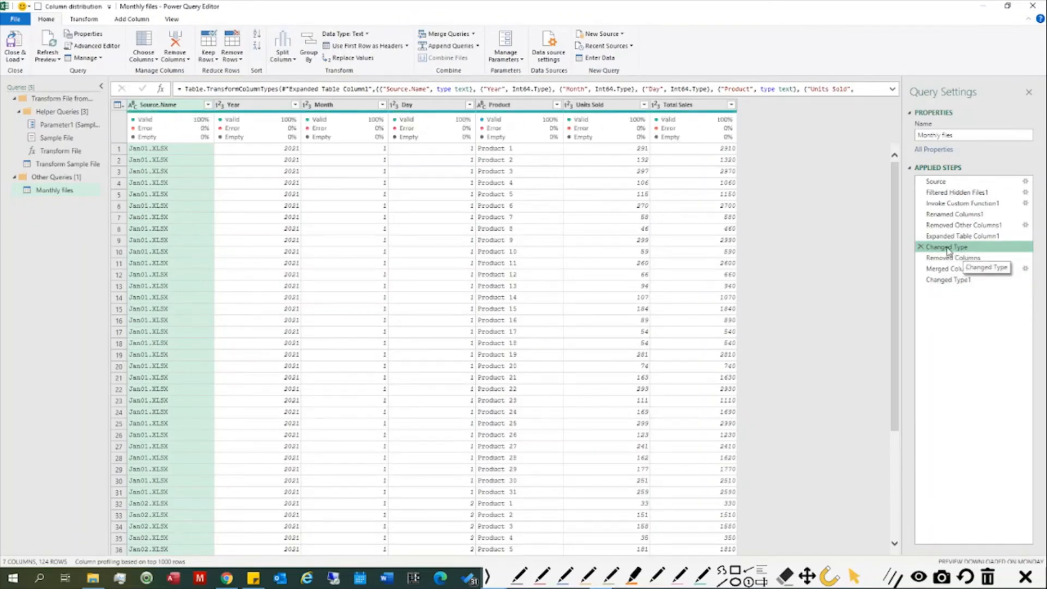
left_click(956, 284)
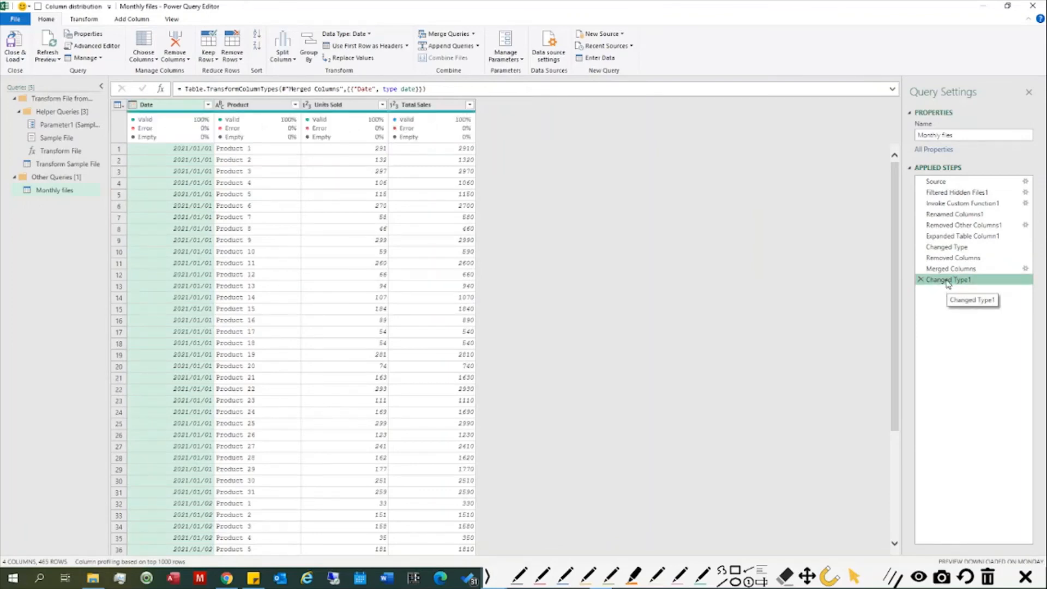
Rename the applied step Changed Type1 as "changing date format" and widen the Query Settings pane
double_click(954, 283)
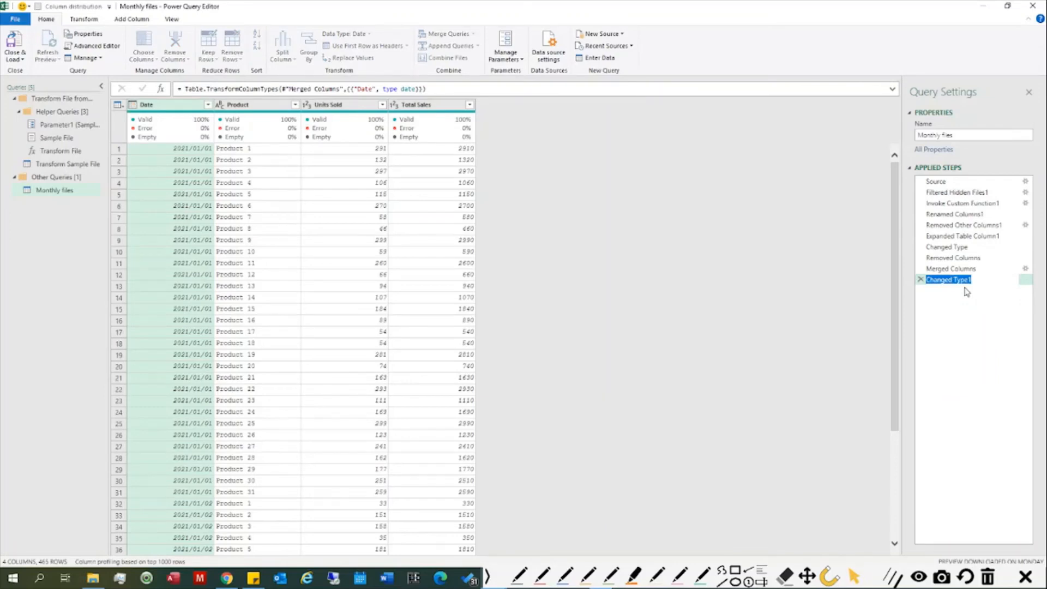
type("changing date format")
key("Return")
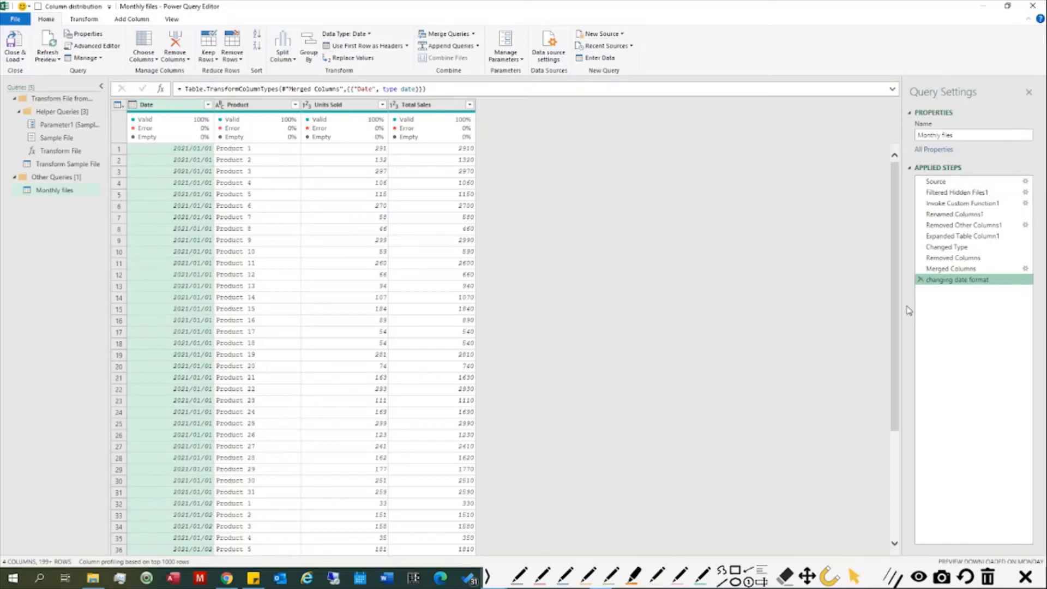
left_click_drag(892, 309, 785, 309)
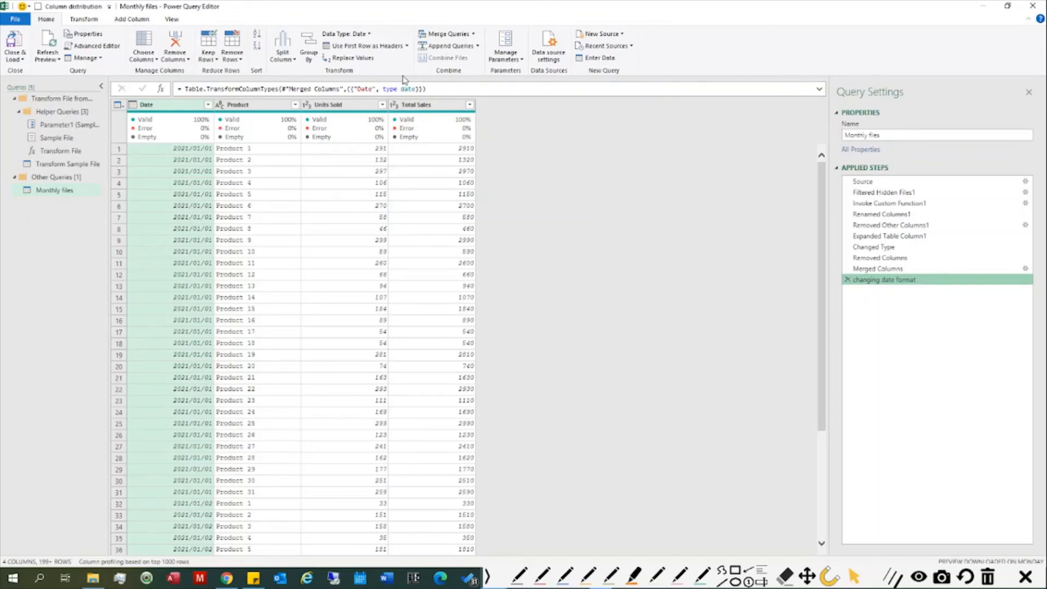
left_click(217, 59)
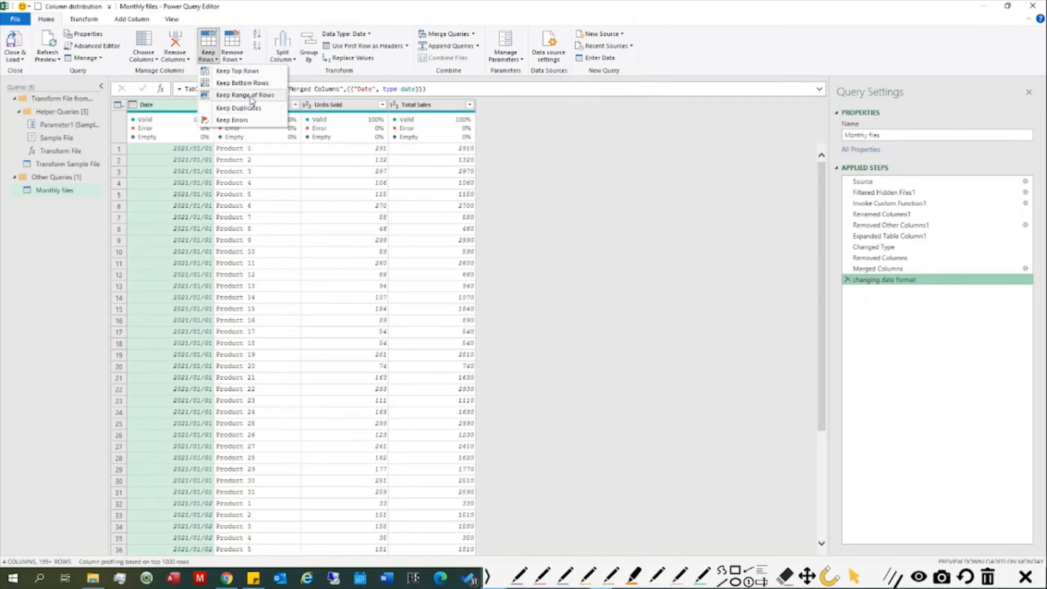
left_click(238, 58)
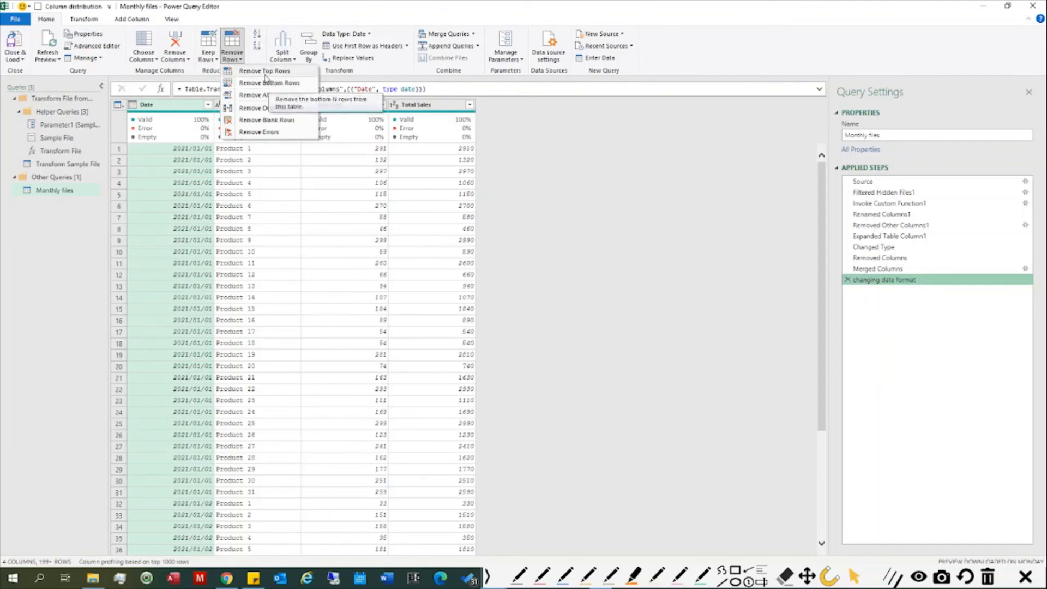
left_click(132, 20)
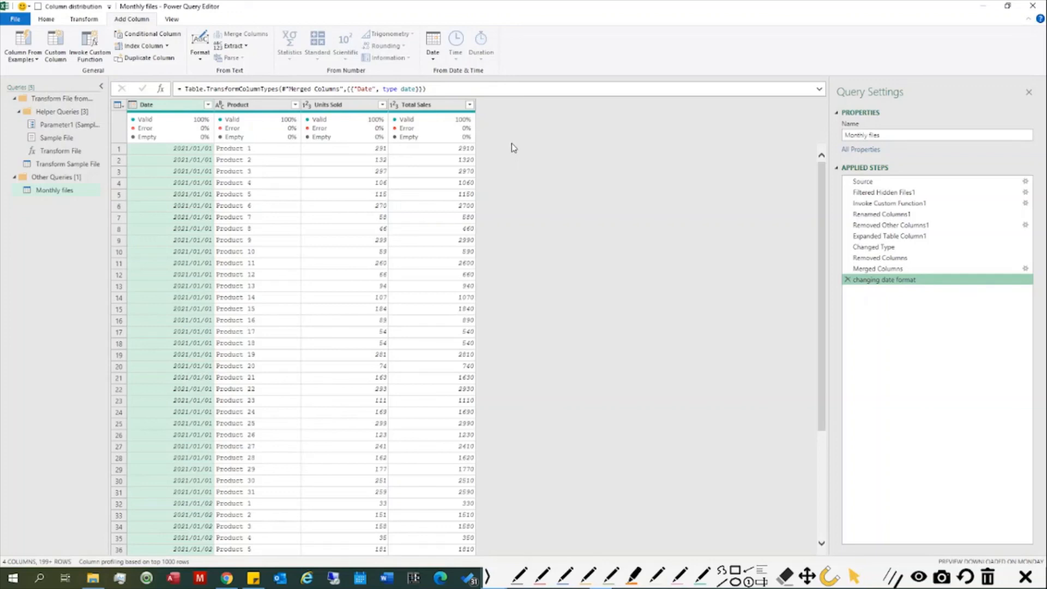
left_click(87, 21)
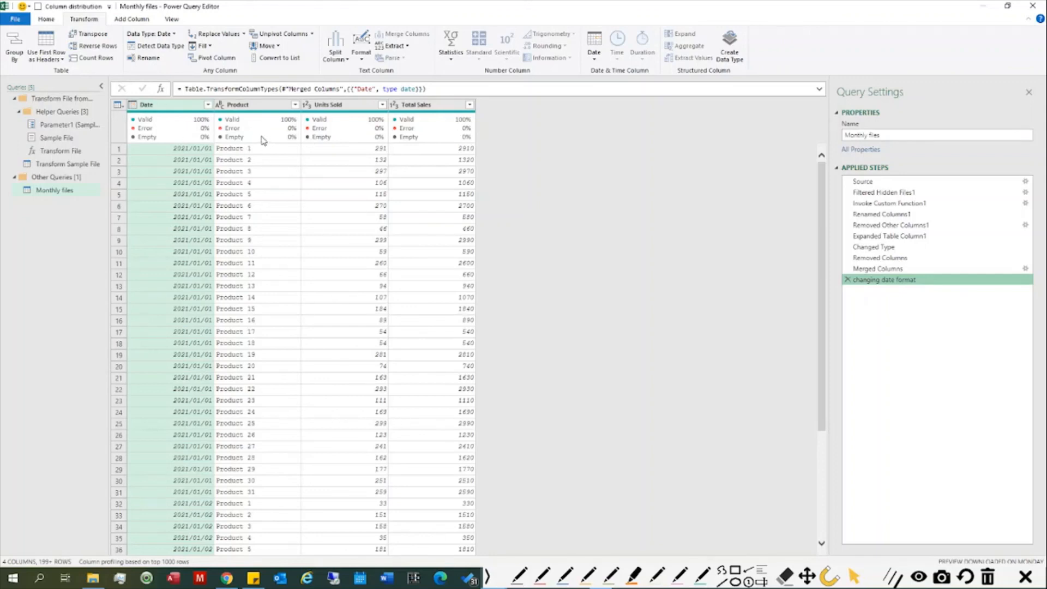
mouse_move(257, 136)
mouse_move(332, 142)
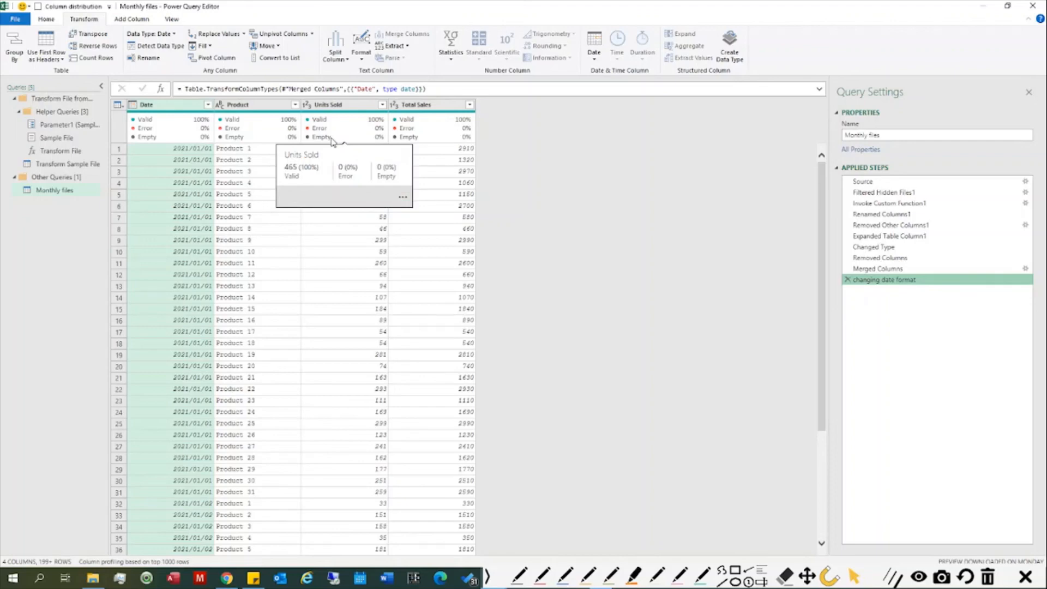